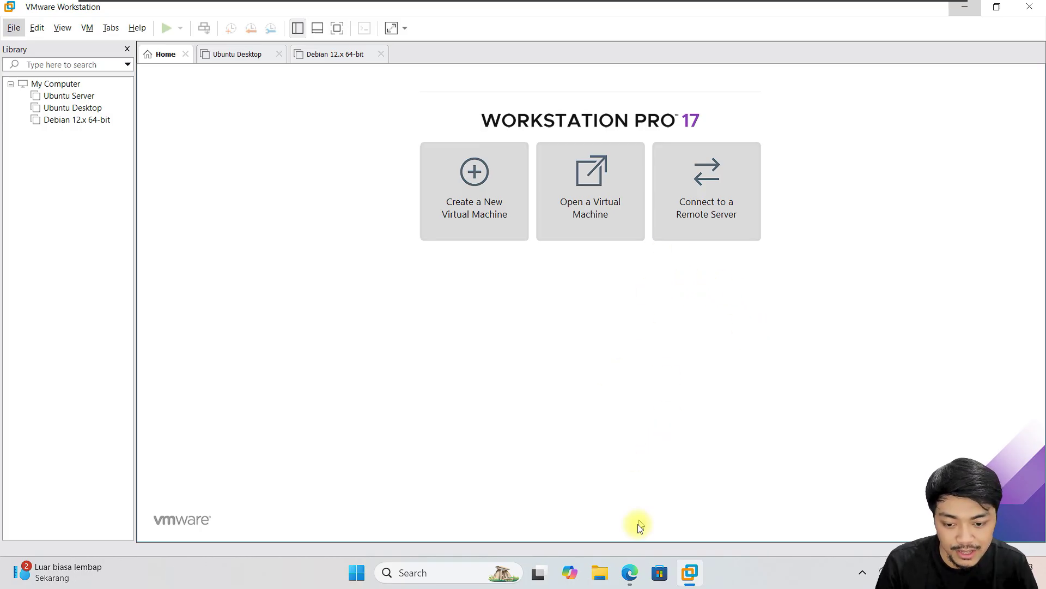
- Bring Edge forward showing the kali.org homepage and dismiss the address suggestions
{"action": "left_click", "coordinate": [628, 573]}
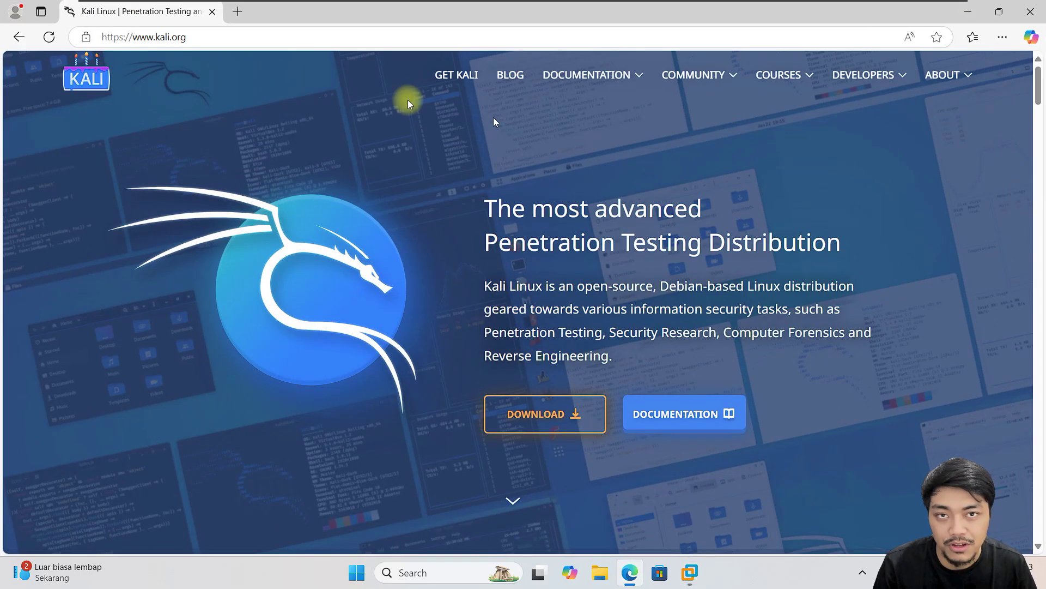
{"action": "left_click", "coordinate": [218, 39]}
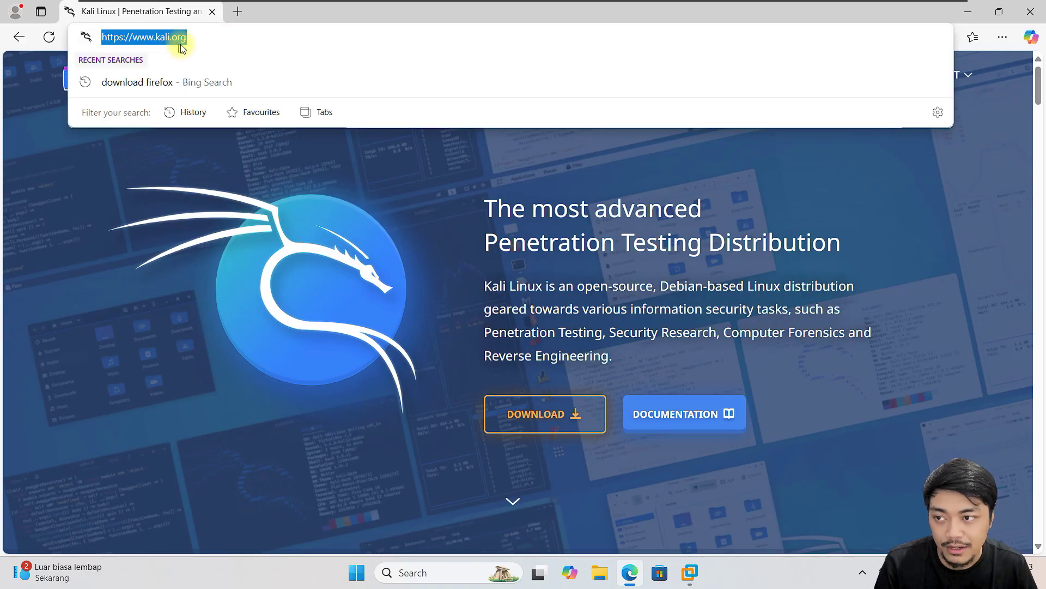
{"action": "left_click", "coordinate": [364, 166]}
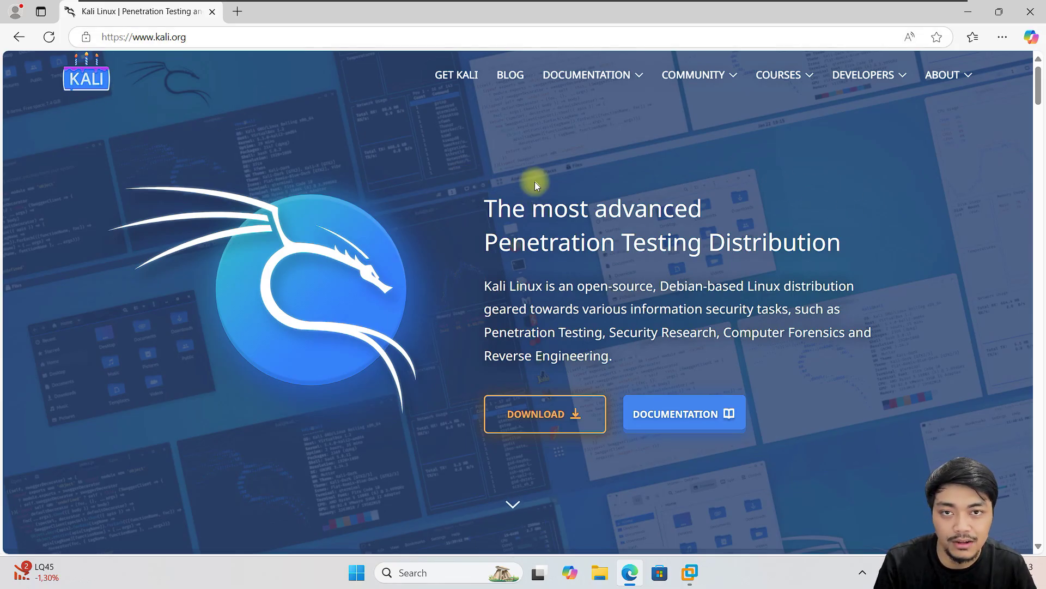
- Highlight the homepage headline and its 'Penetration Testing' wording
{"action": "left_click_drag", "start_coordinate": [482, 208], "coordinate": [852, 253]}
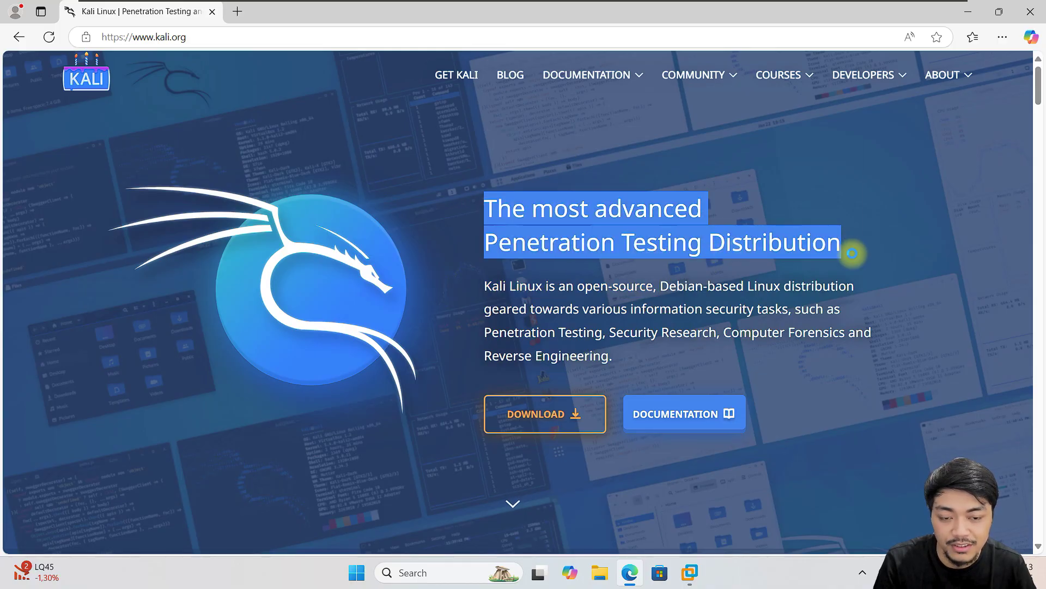
{"action": "left_click", "coordinate": [507, 261]}
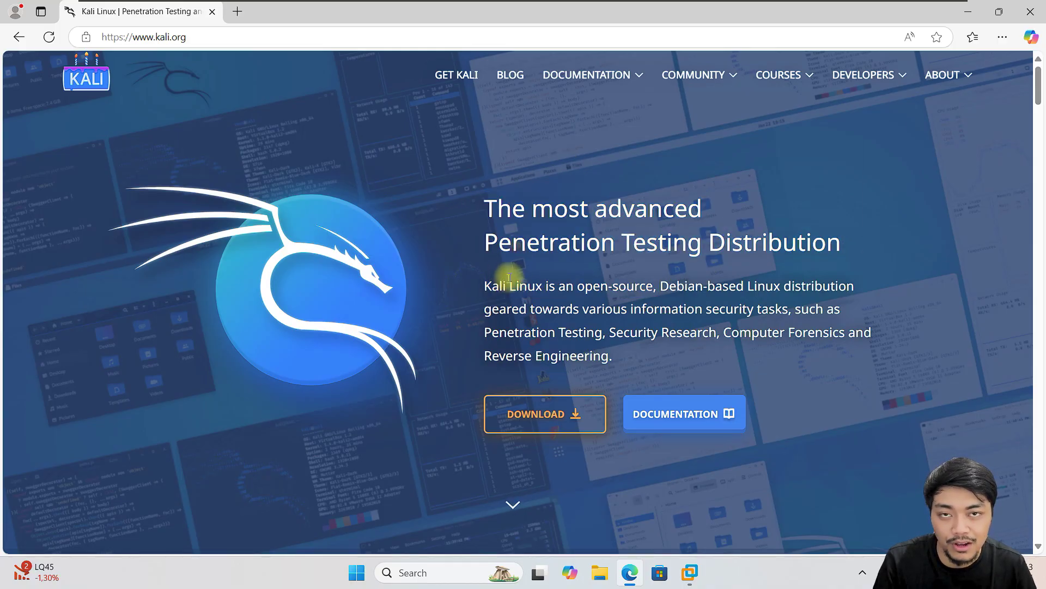
{"action": "left_click_drag", "start_coordinate": [487, 242], "coordinate": [702, 248]}
{"action": "left_click", "coordinate": [661, 168]}
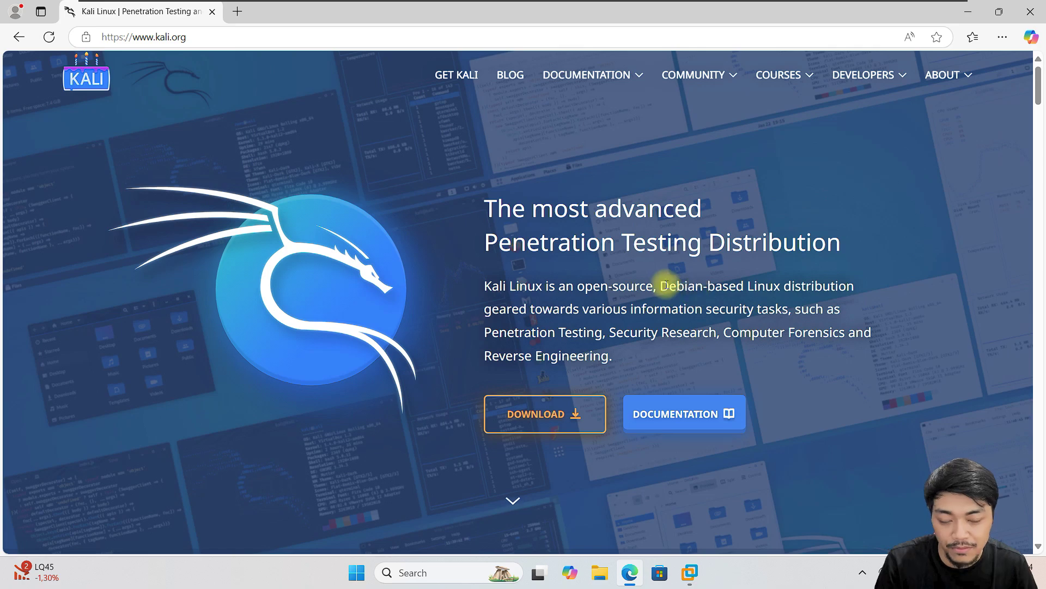
- Highlight the description's Debian-based and security-tasks parts
{"action": "left_click_drag", "start_coordinate": [492, 286], "coordinate": [662, 290]}
{"action": "left_click", "coordinate": [662, 287]}
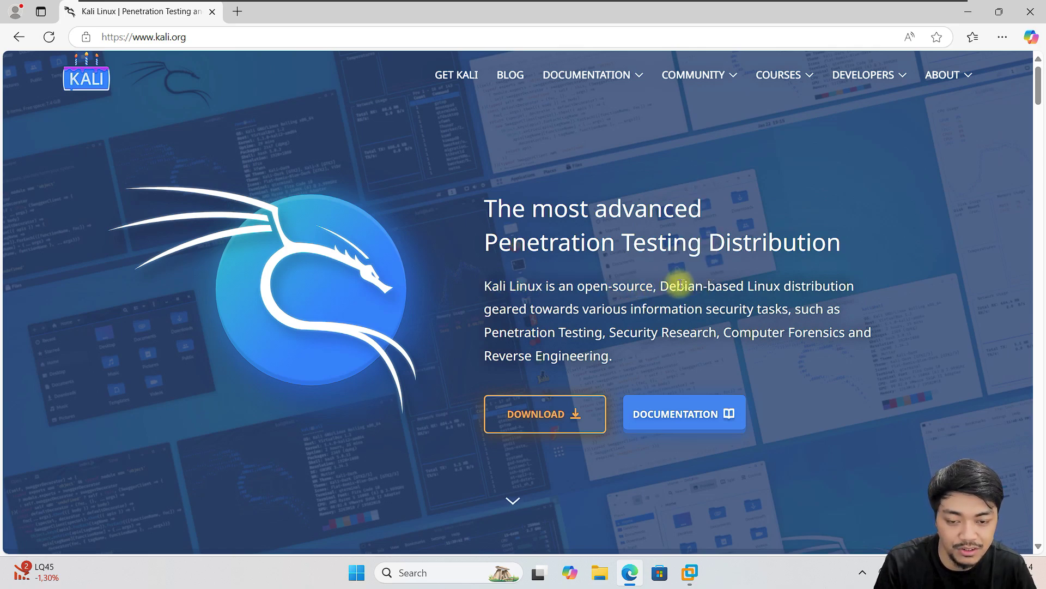
{"action": "left_click_drag", "start_coordinate": [663, 287], "coordinate": [833, 323]}
{"action": "left_click", "coordinate": [708, 332]}
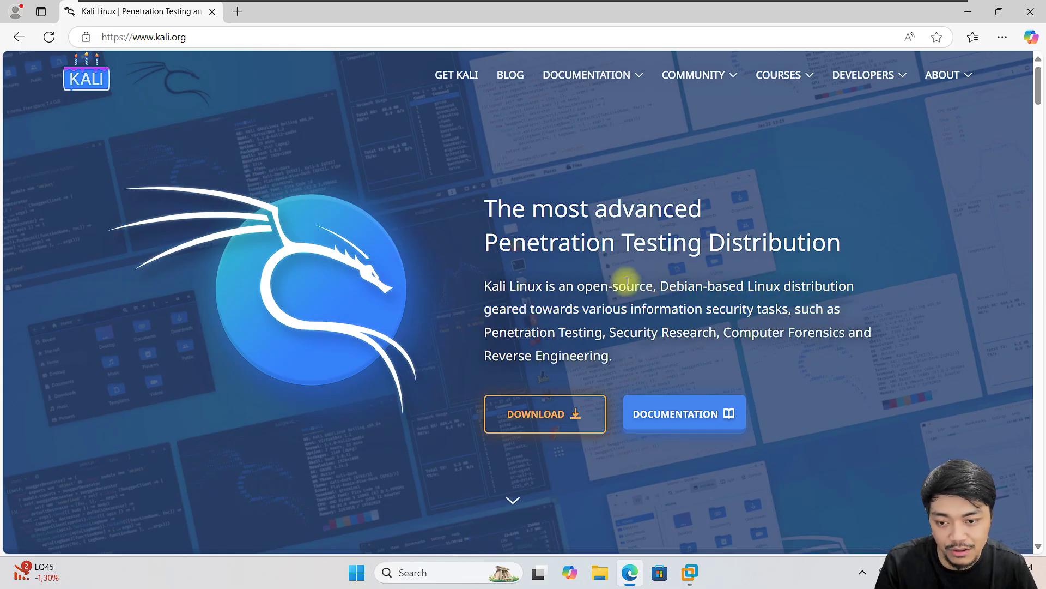
{"action": "left_click_drag", "start_coordinate": [707, 309], "coordinate": [767, 356]}
{"action": "left_click", "coordinate": [891, 254]}
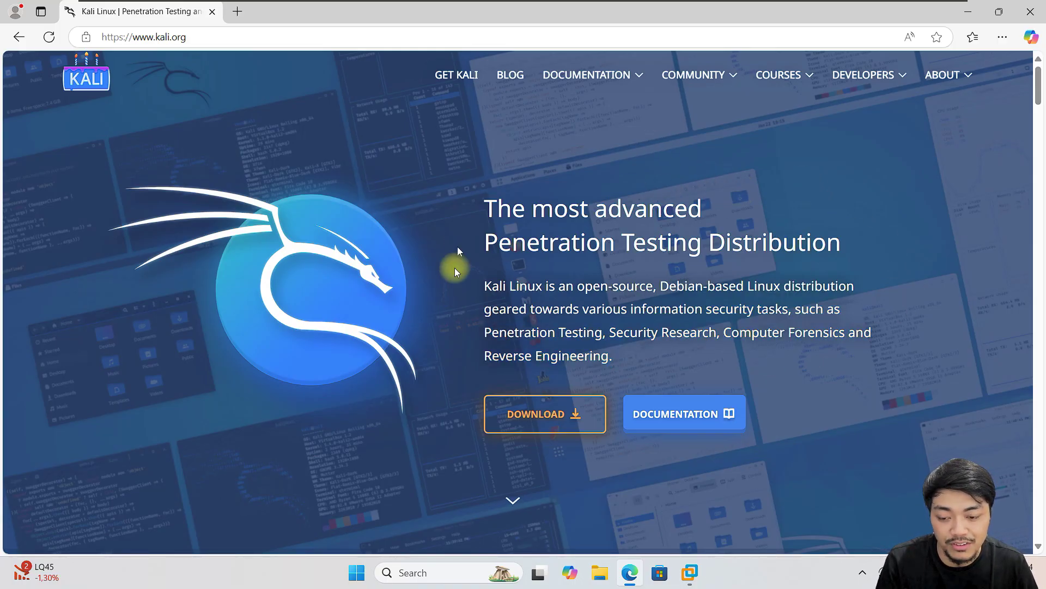
- Go to the Get Kali download page and browse the platform cards, from Installer Images to WSL
{"action": "left_click", "coordinate": [553, 416]}
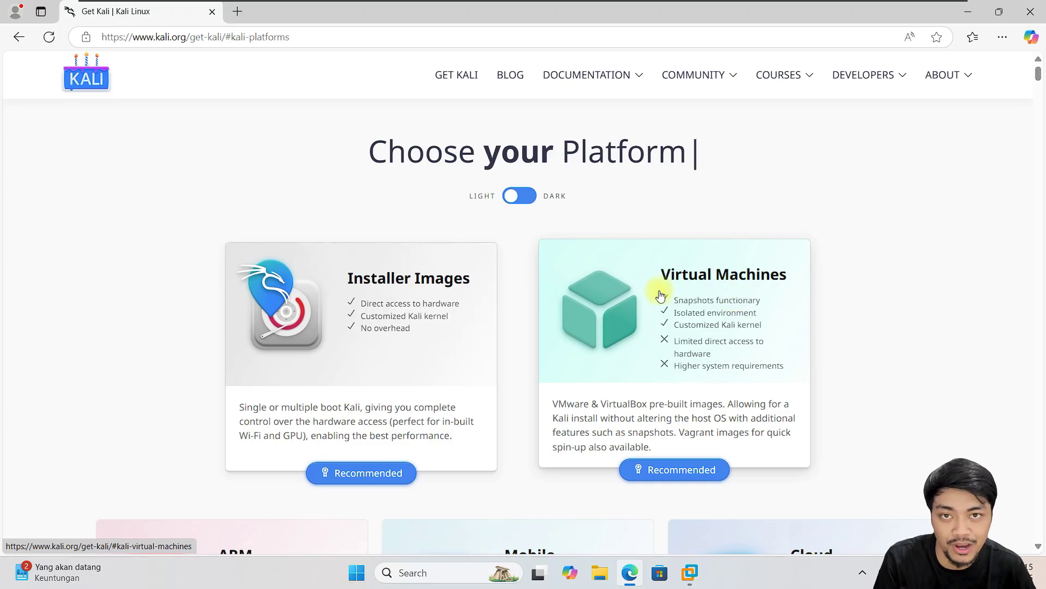
{"action": "scroll", "coordinate": [599, 286], "scroll_direction": "down", "scroll_amount": 4}
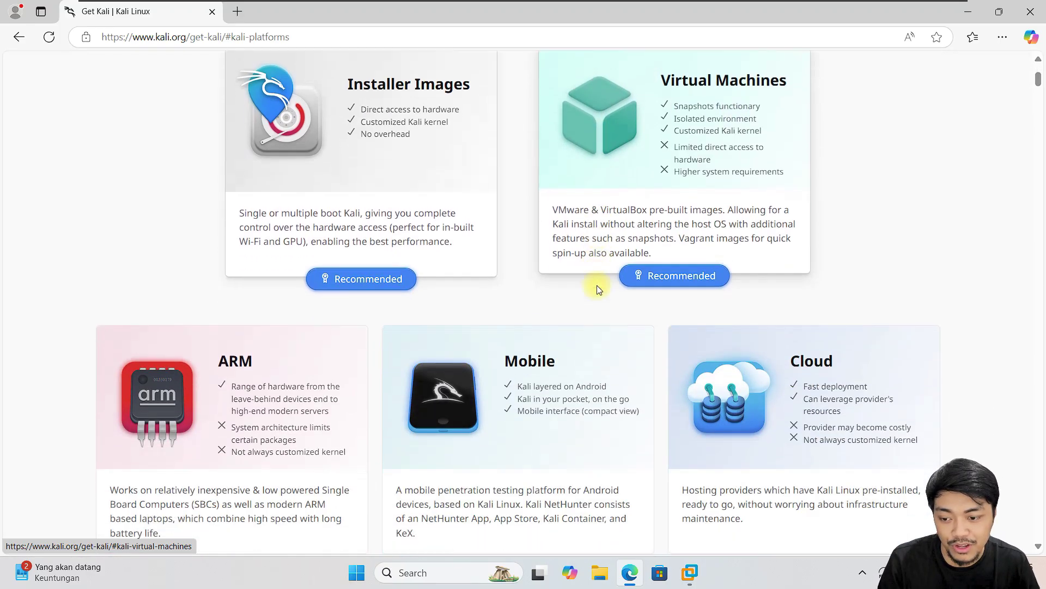
{"action": "scroll", "coordinate": [966, 247], "scroll_direction": "down", "scroll_amount": 3}
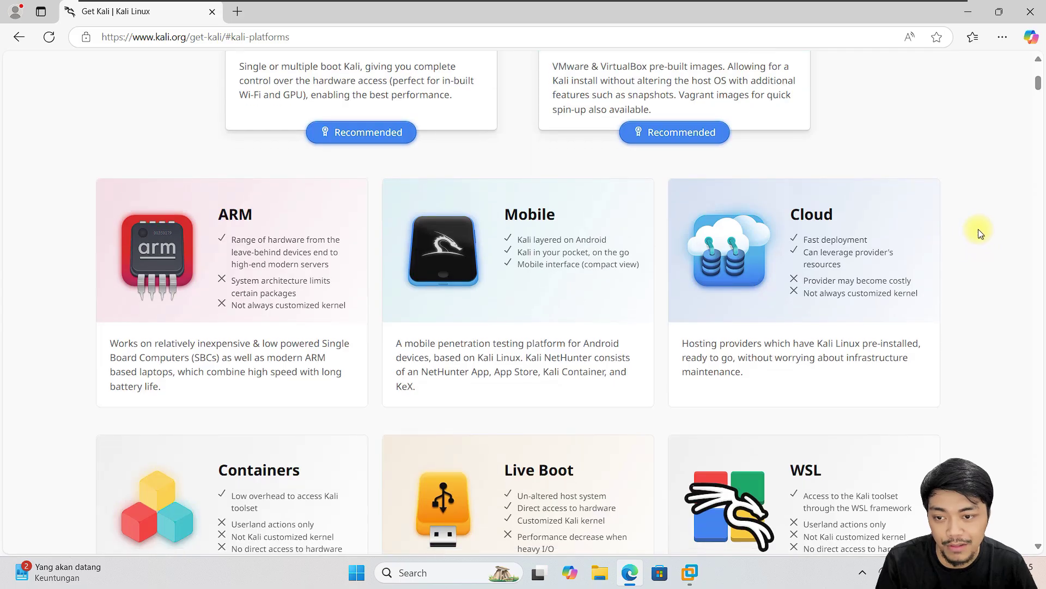
{"action": "scroll", "coordinate": [969, 240], "scroll_direction": "down", "scroll_amount": 1}
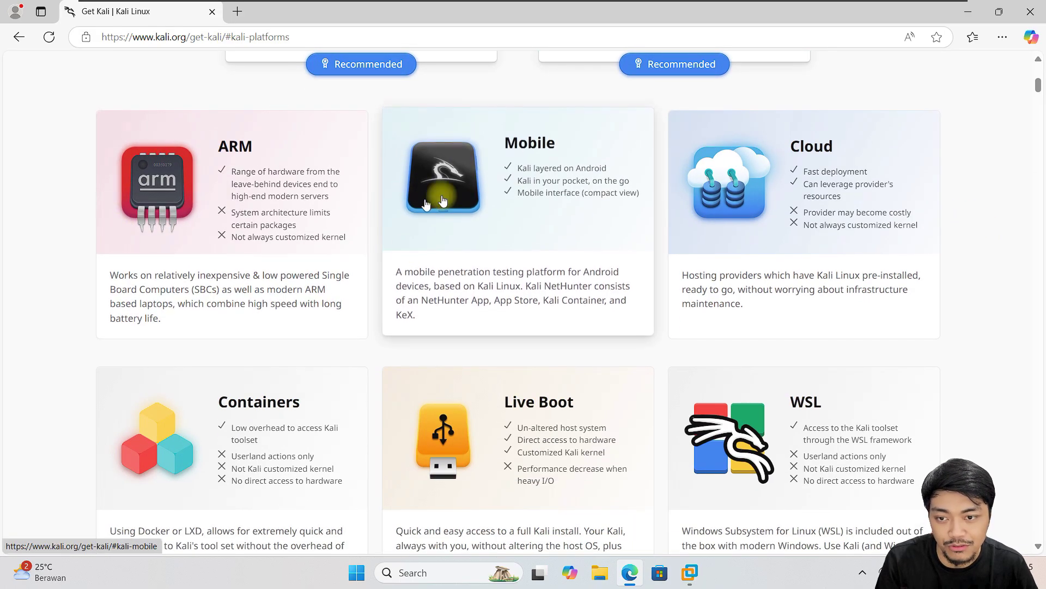
{"action": "scroll", "coordinate": [417, 198], "scroll_direction": "down", "scroll_amount": 2}
{"action": "scroll", "coordinate": [405, 248], "scroll_direction": "up", "scroll_amount": 1}
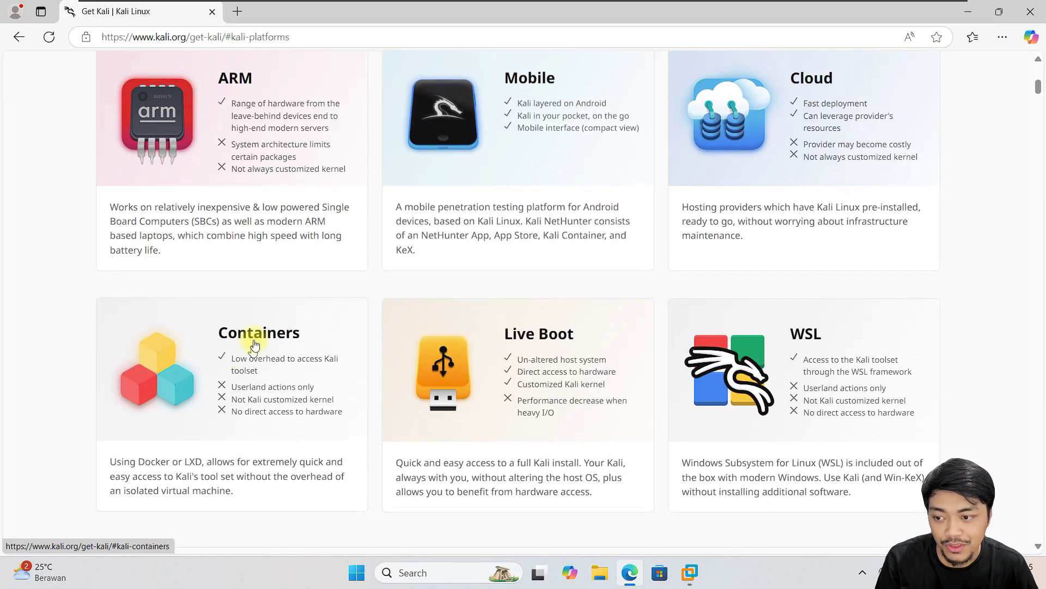
{"action": "scroll", "coordinate": [824, 315], "scroll_direction": "down", "scroll_amount": 2}
{"action": "scroll", "coordinate": [824, 315], "scroll_direction": "down", "scroll_amount": 2}
{"action": "scroll", "coordinate": [813, 292], "scroll_direction": "up", "scroll_amount": 10}
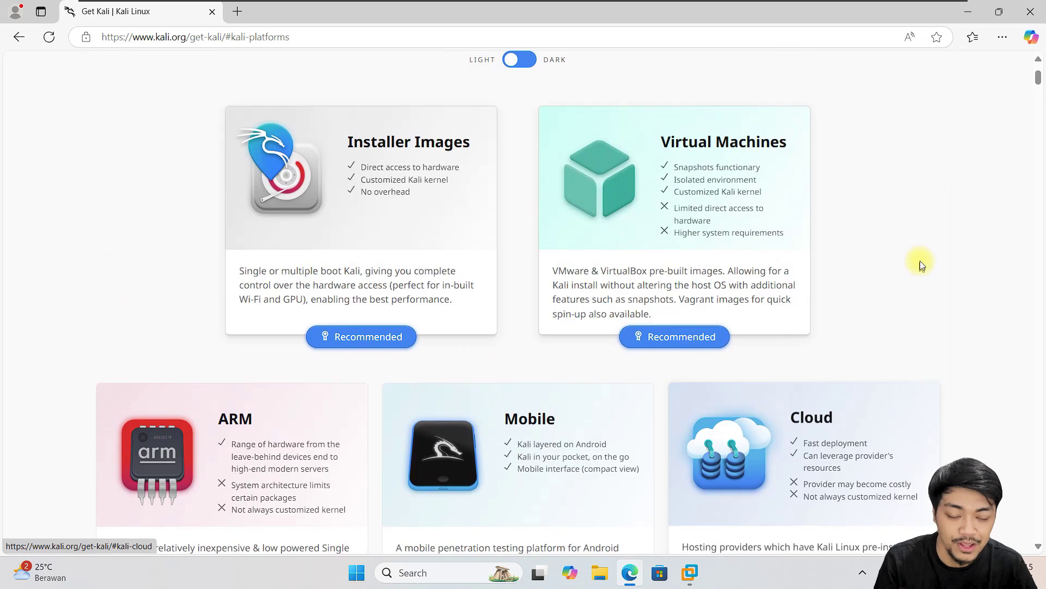
{"action": "scroll", "coordinate": [916, 273], "scroll_direction": "up", "scroll_amount": 3}
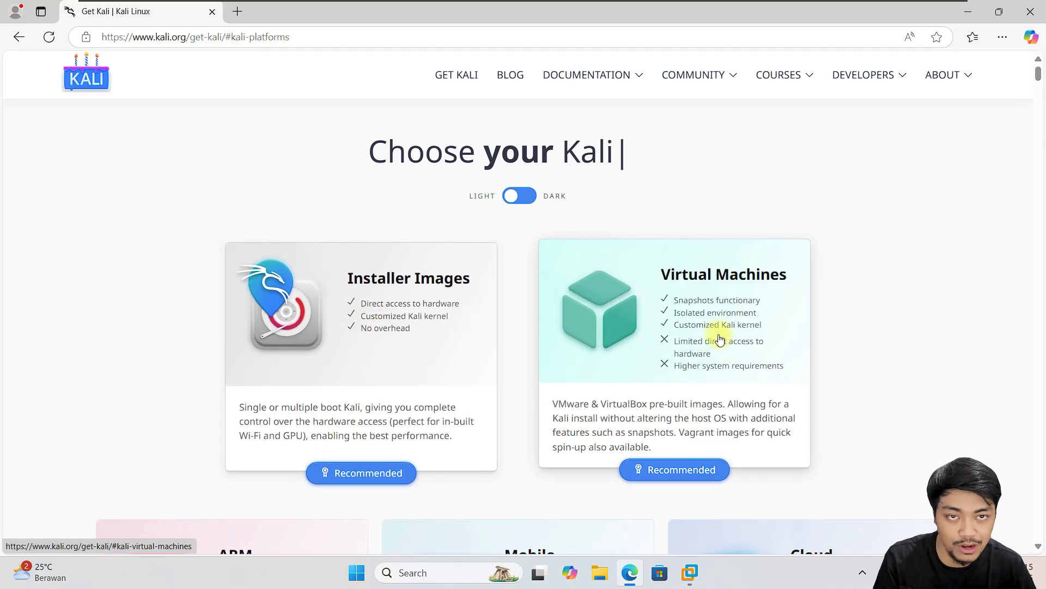
- Open the Installer Images section and look through the available installer images
{"action": "left_click", "coordinate": [391, 301]}
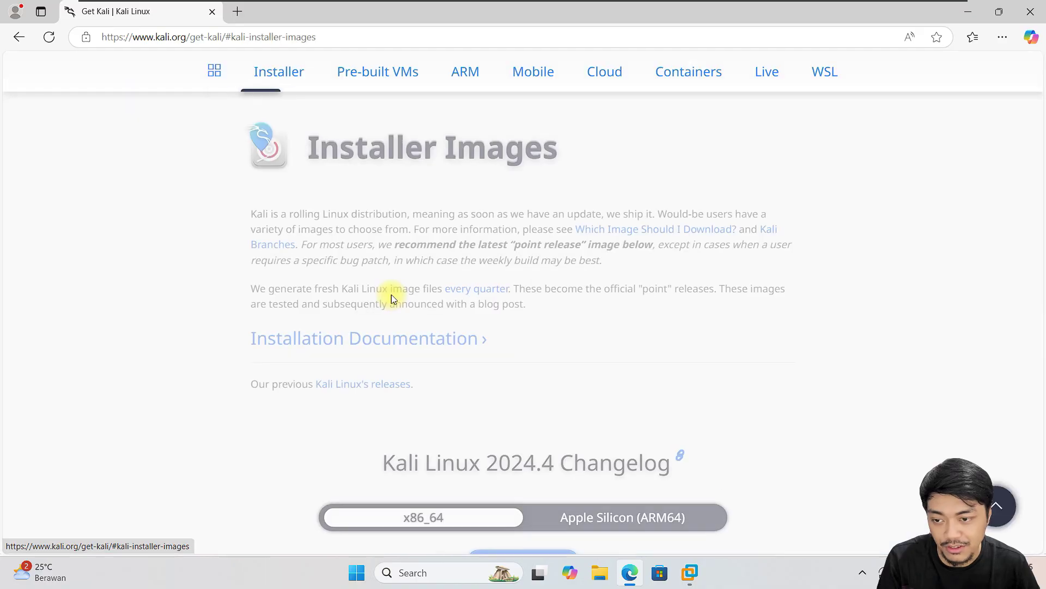
{"action": "scroll", "coordinate": [868, 234], "scroll_direction": "down", "scroll_amount": 6}
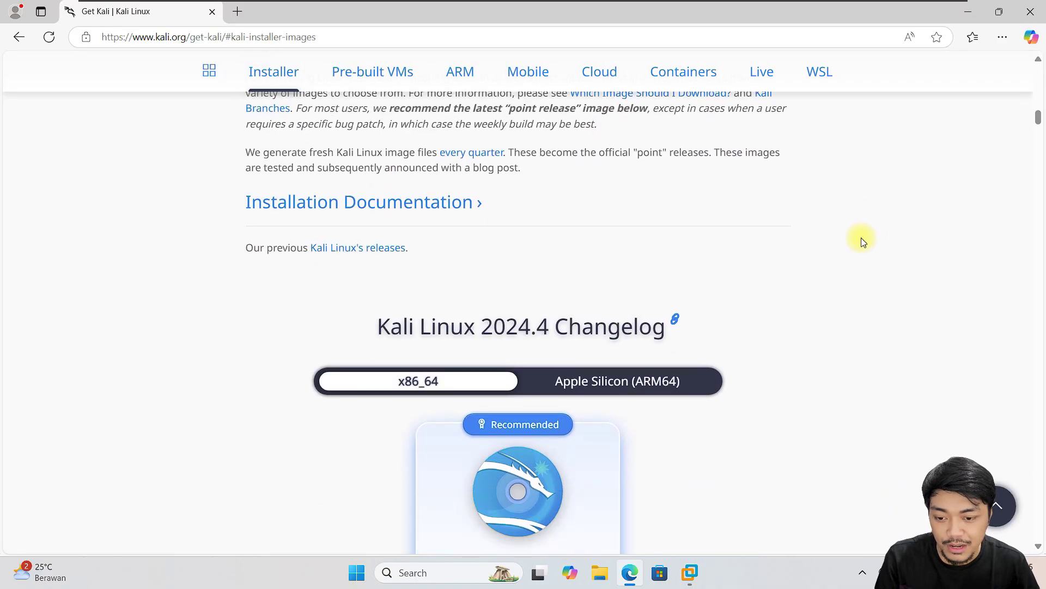
{"action": "scroll", "coordinate": [828, 228], "scroll_direction": "down", "scroll_amount": 1}
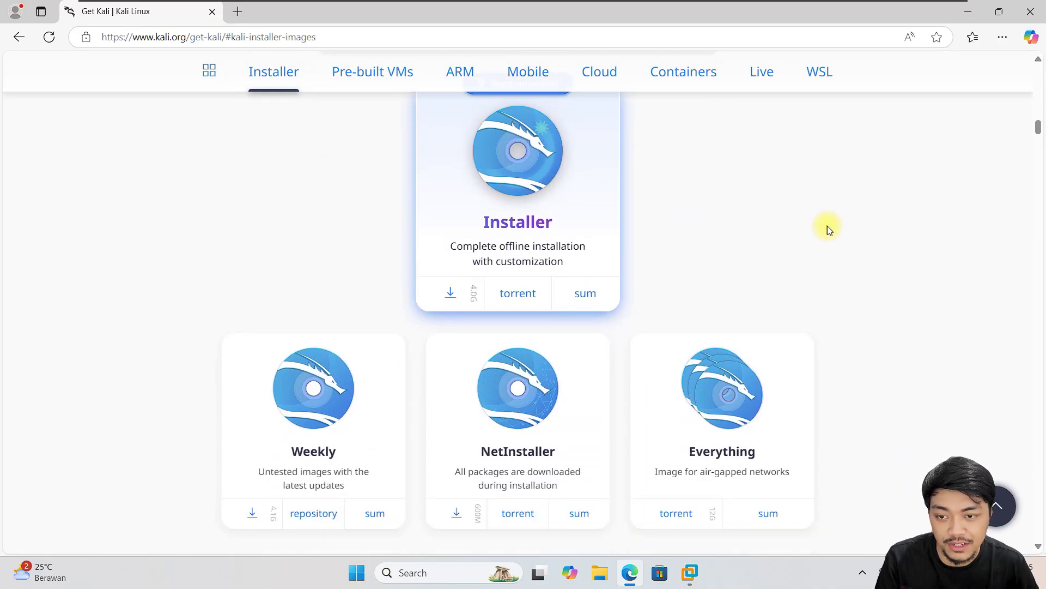
{"action": "scroll", "coordinate": [818, 232], "scroll_direction": "up", "scroll_amount": 1}
{"action": "scroll", "coordinate": [801, 224], "scroll_direction": "down", "scroll_amount": 1}
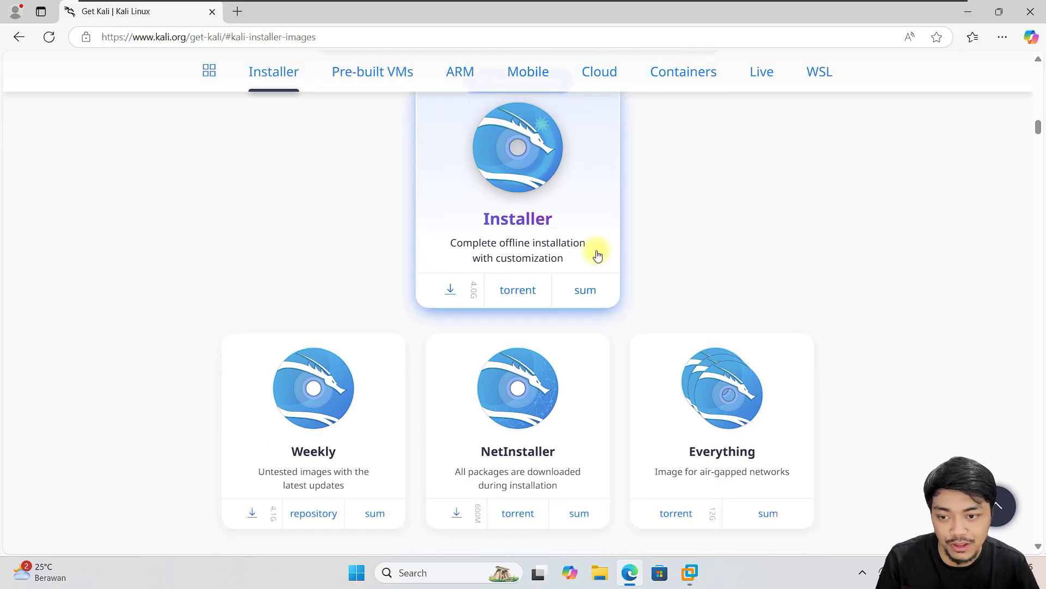
{"action": "scroll", "coordinate": [572, 218], "scroll_direction": "up", "scroll_amount": 1}
{"action": "scroll", "coordinate": [540, 219], "scroll_direction": "down", "scroll_amount": 1}
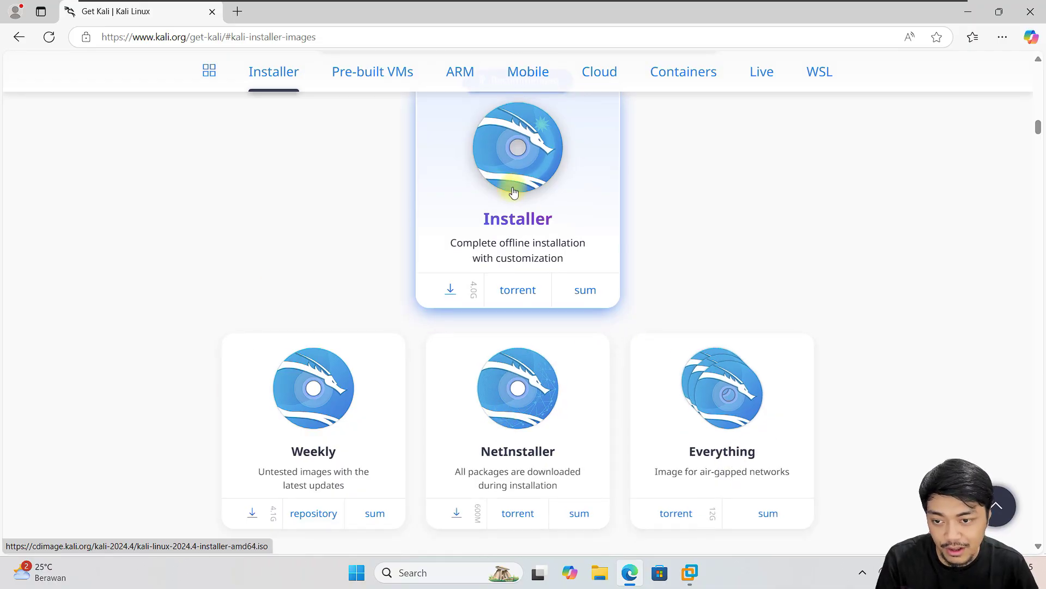
{"action": "scroll", "coordinate": [537, 205], "scroll_direction": "up", "scroll_amount": 2}
{"action": "scroll", "coordinate": [495, 229], "scroll_direction": "down", "scroll_amount": 1}
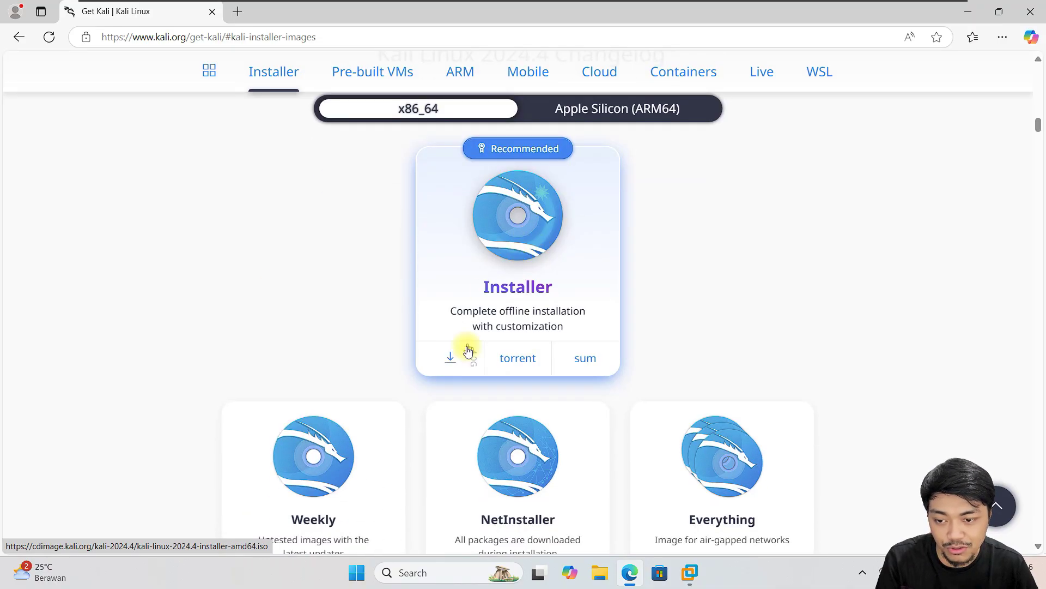
{"action": "scroll", "coordinate": [452, 338], "scroll_direction": "down", "scroll_amount": 1}
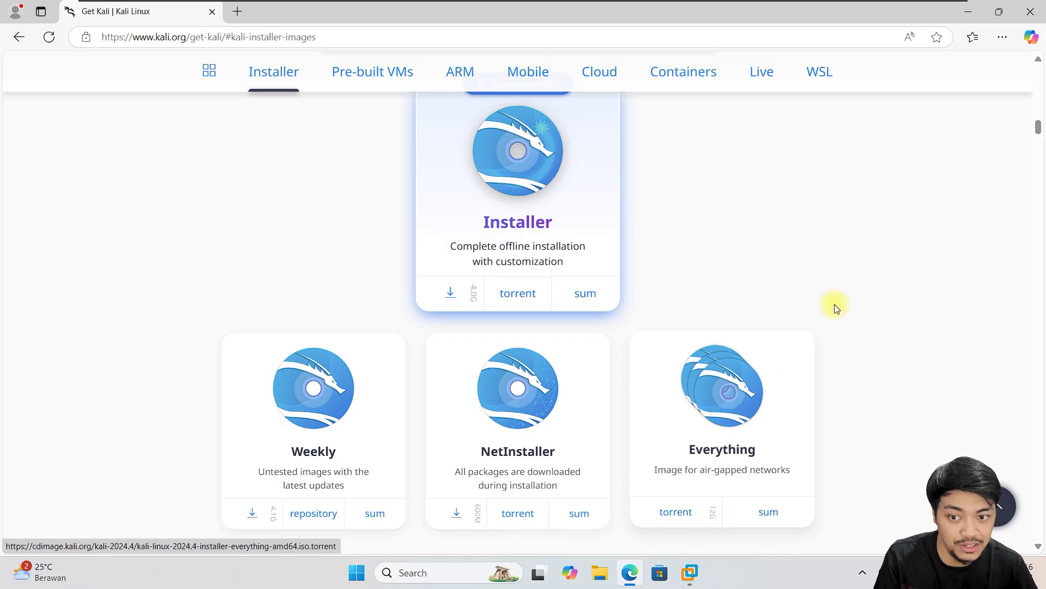
{"action": "scroll", "coordinate": [792, 252], "scroll_direction": "up", "scroll_amount": 1}
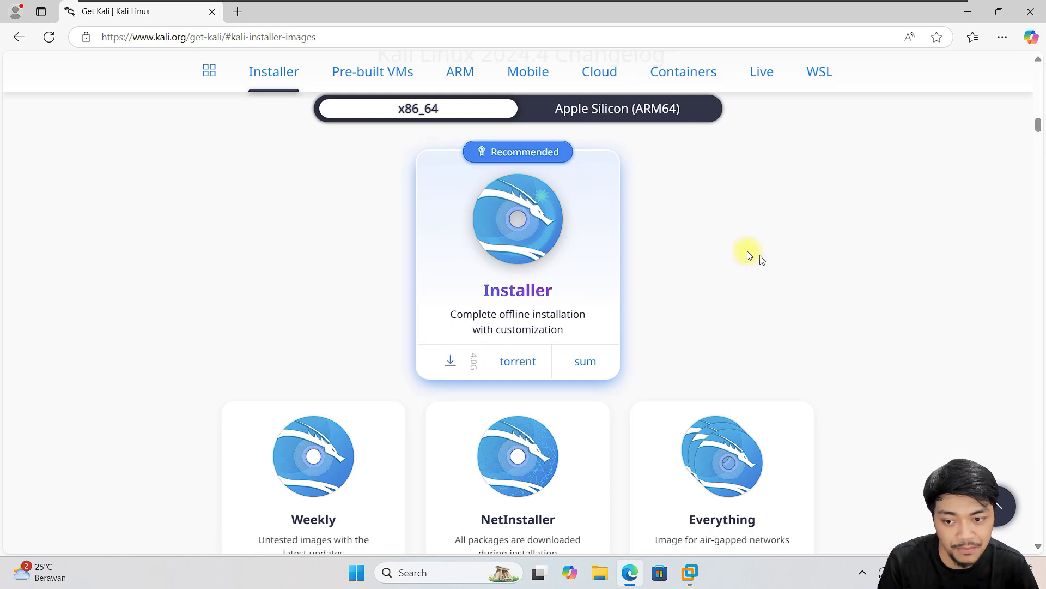
- Download the recommended kali-linux-2024.4-installer-amd64.iso and scroll back up to the platforms
{"action": "left_click", "coordinate": [451, 361]}
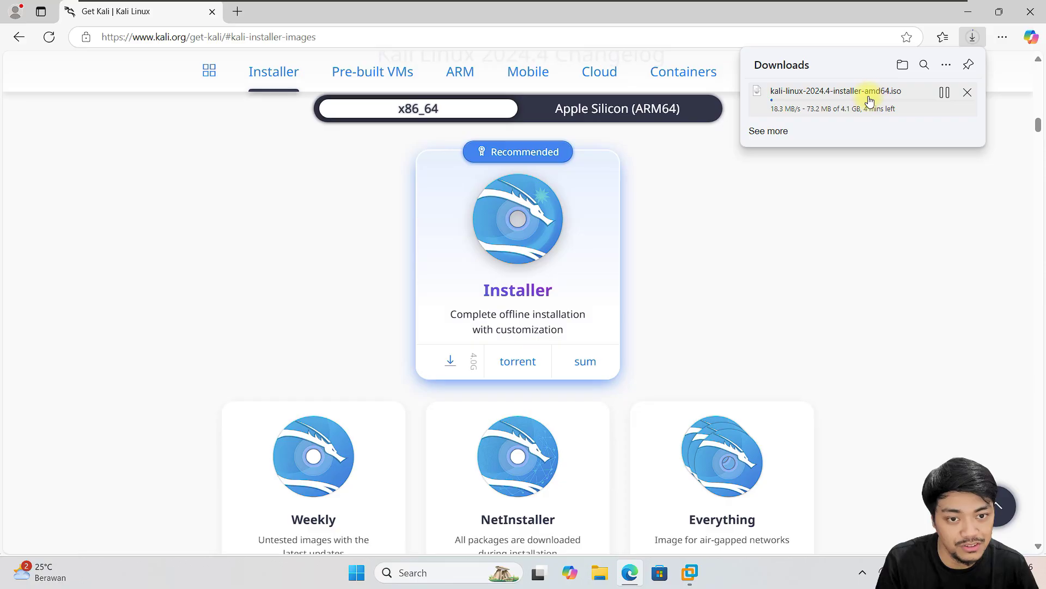
{"action": "scroll", "coordinate": [920, 266], "scroll_direction": "up", "scroll_amount": 1}
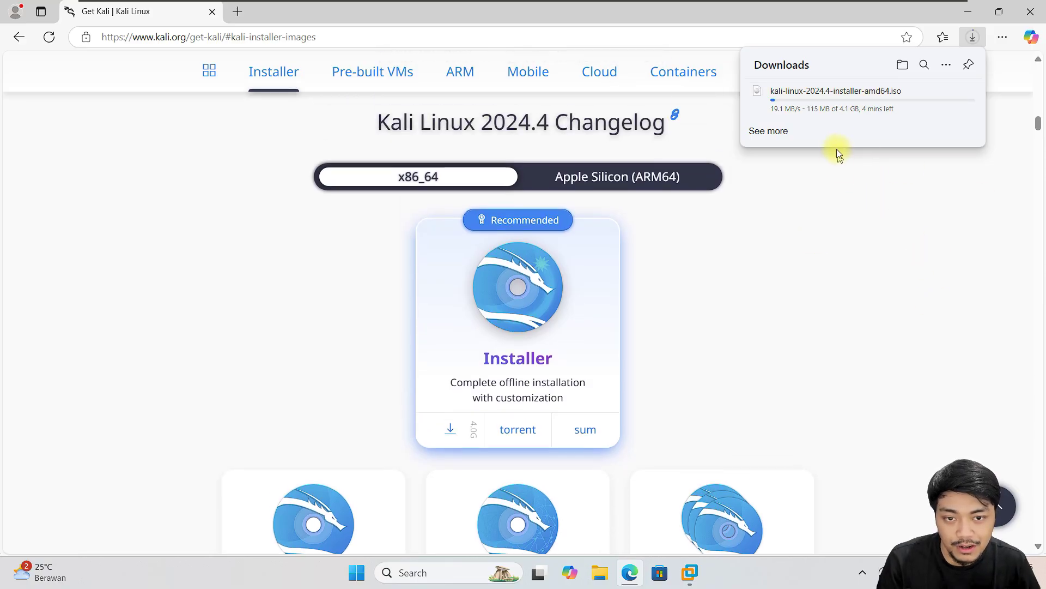
{"action": "scroll", "coordinate": [878, 278], "scroll_direction": "up", "scroll_amount": 8}
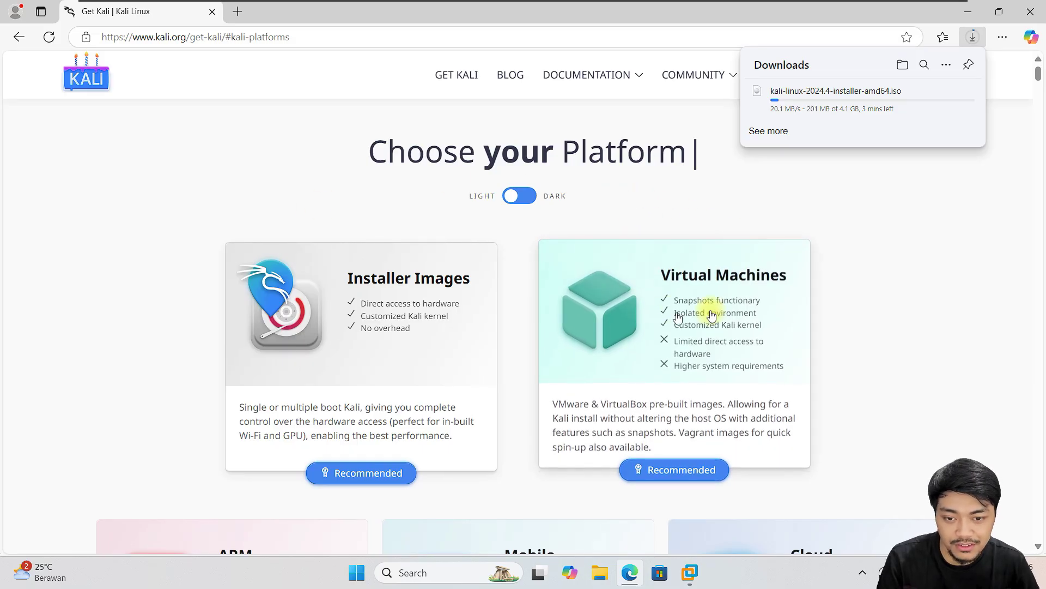
- Open Pre-built Virtual Machines and highlight its heading and default login credentials sentence
{"action": "left_click", "coordinate": [693, 306]}
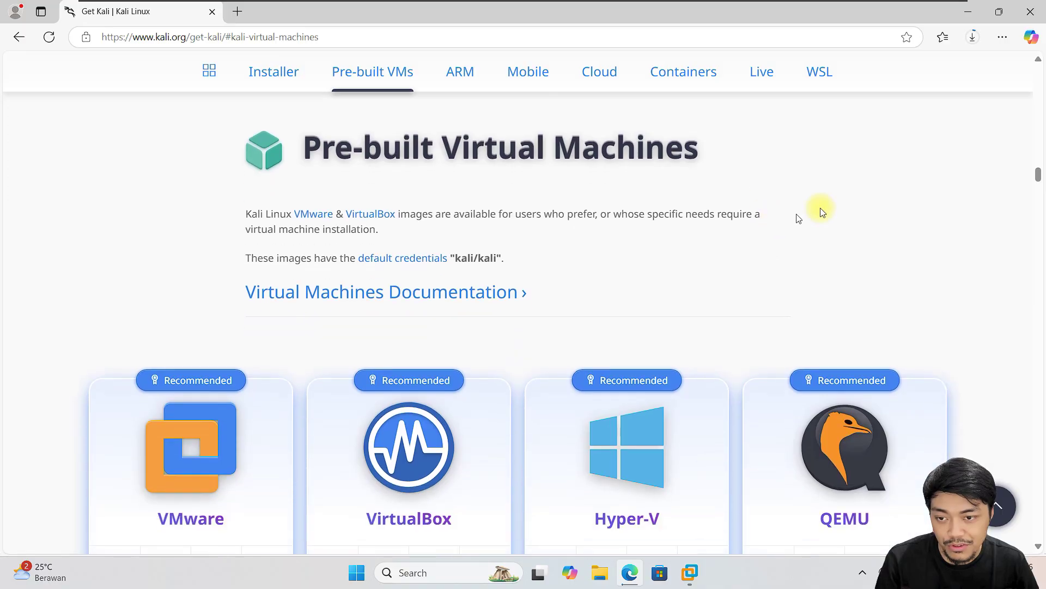
{"action": "left_click_drag", "start_coordinate": [307, 152], "coordinate": [746, 148]}
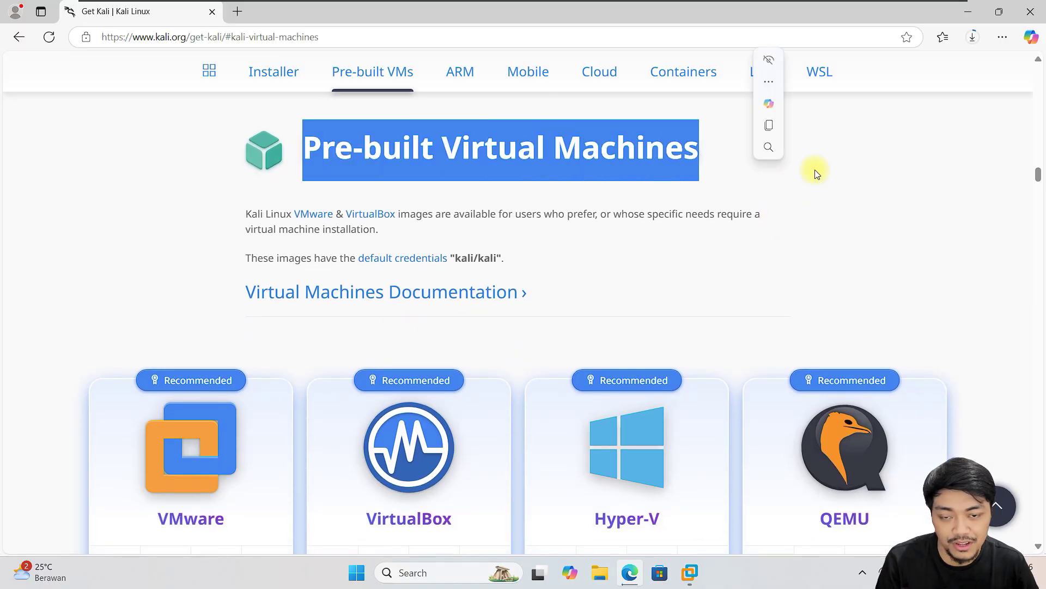
{"action": "left_click", "coordinate": [833, 171]}
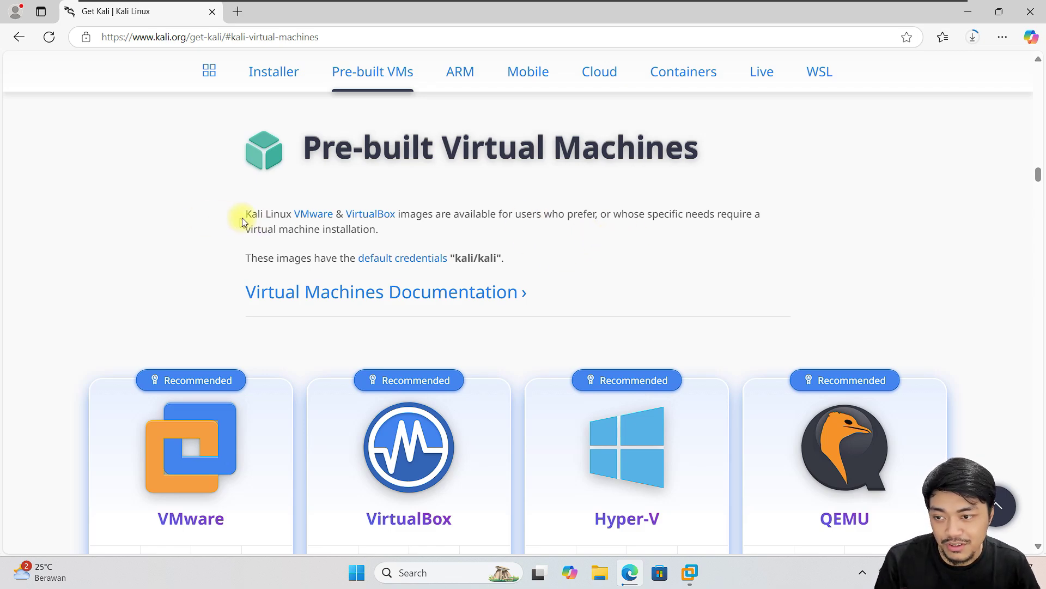
{"action": "left_click_drag", "start_coordinate": [244, 258], "coordinate": [534, 264]}
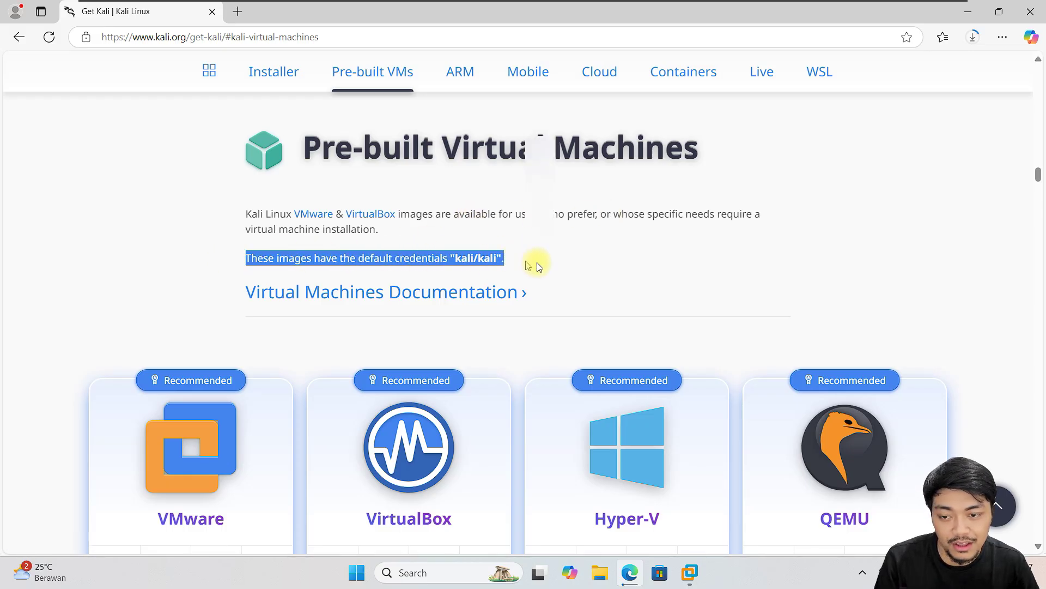
{"action": "left_click", "coordinate": [458, 256]}
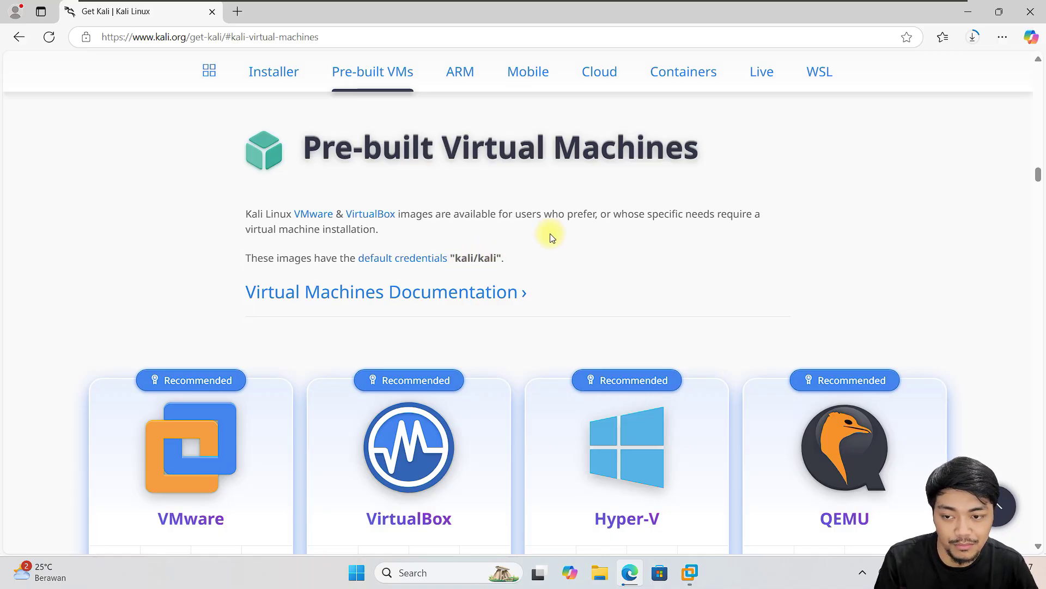
{"action": "left_click_drag", "start_coordinate": [451, 260], "coordinate": [520, 260]}
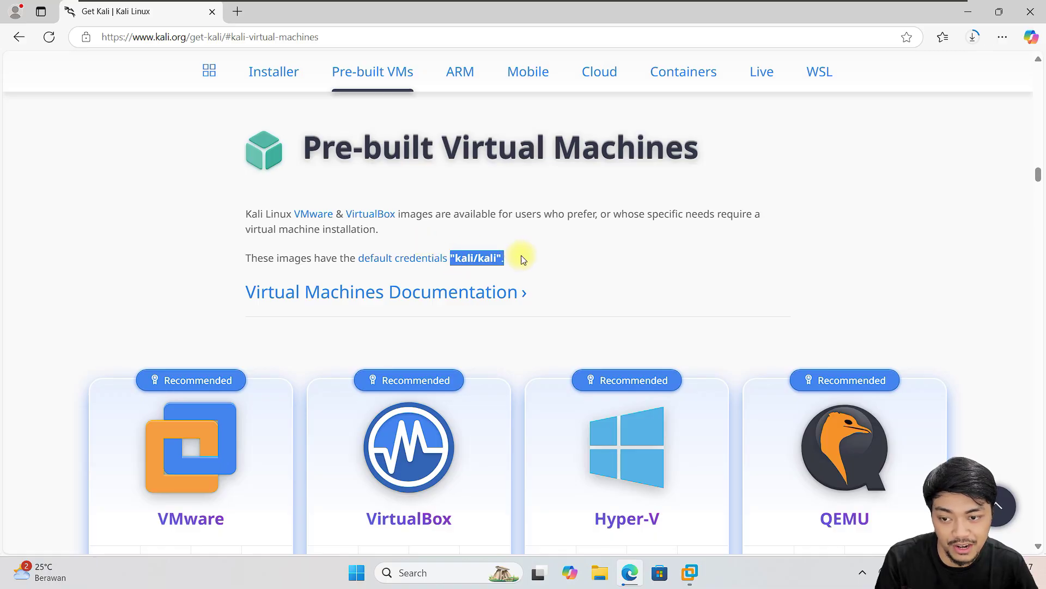
{"action": "left_click", "coordinate": [673, 210]}
- Download the prebuilt kali-linux-2024.4-vmware-amd64 image from the VMware card
{"action": "key", "text": "alt+Left"}
{"action": "left_click", "coordinate": [678, 287]}
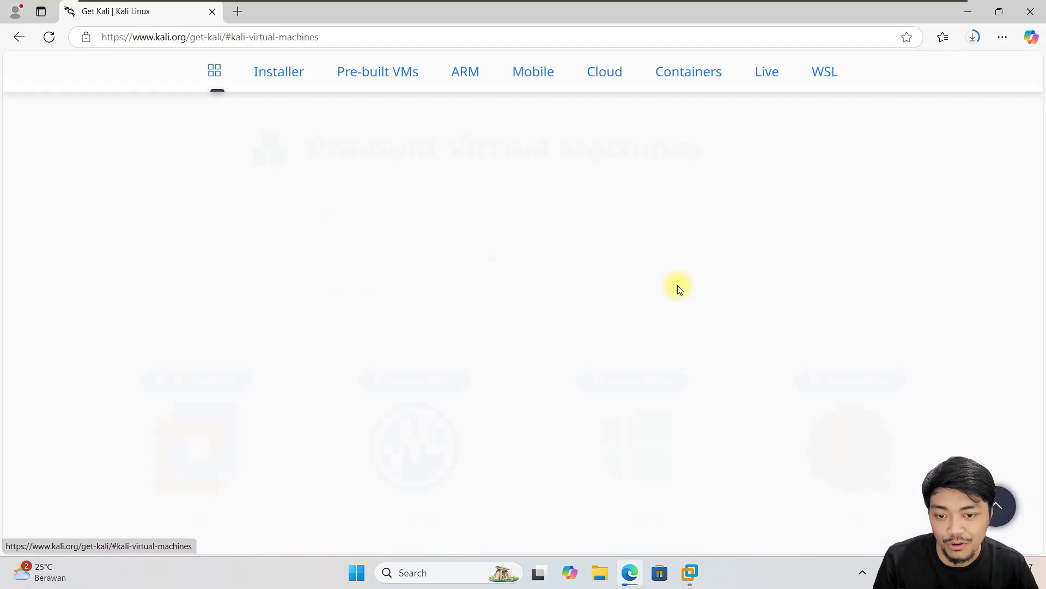
{"action": "scroll", "coordinate": [741, 275], "scroll_direction": "down", "scroll_amount": 5}
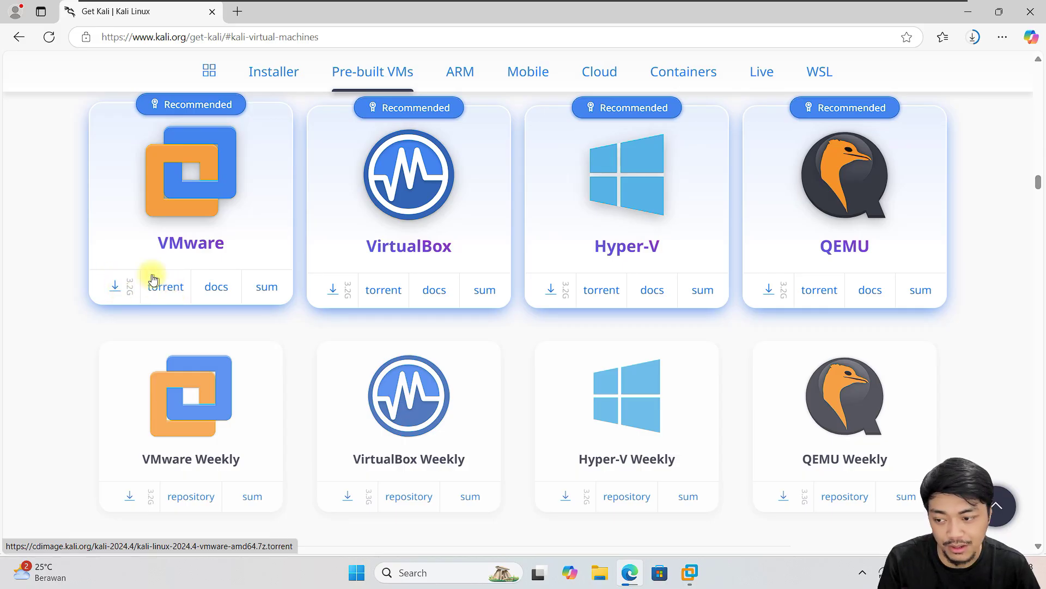
{"action": "left_click", "coordinate": [115, 286]}
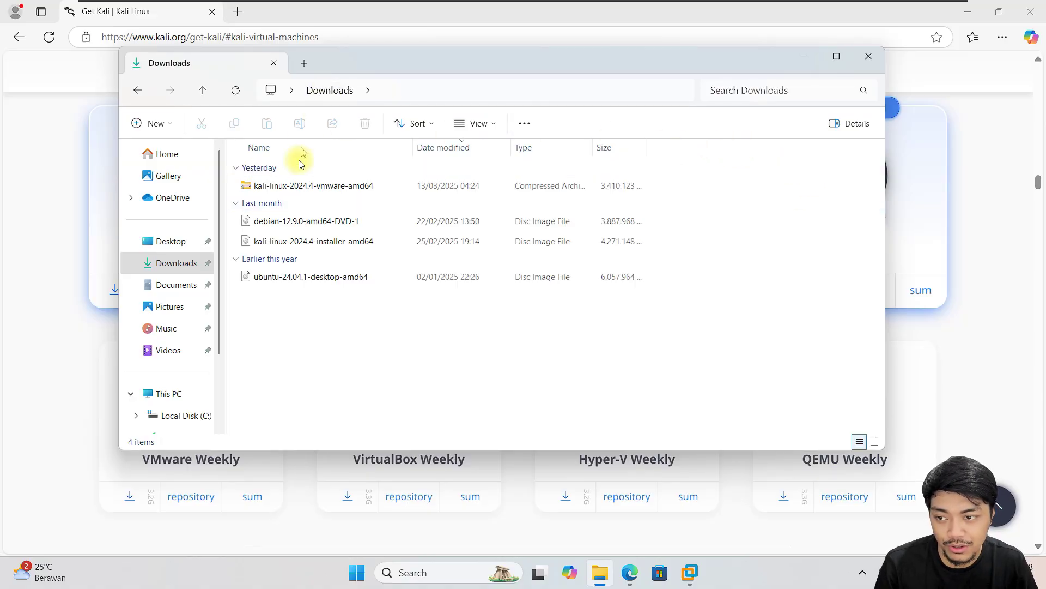
- Select the 3.25 GB kali-linux-2024.4-vmware-amd64 archive, then the 4.07 GB installer ISO
{"action": "left_click", "coordinate": [363, 186]}
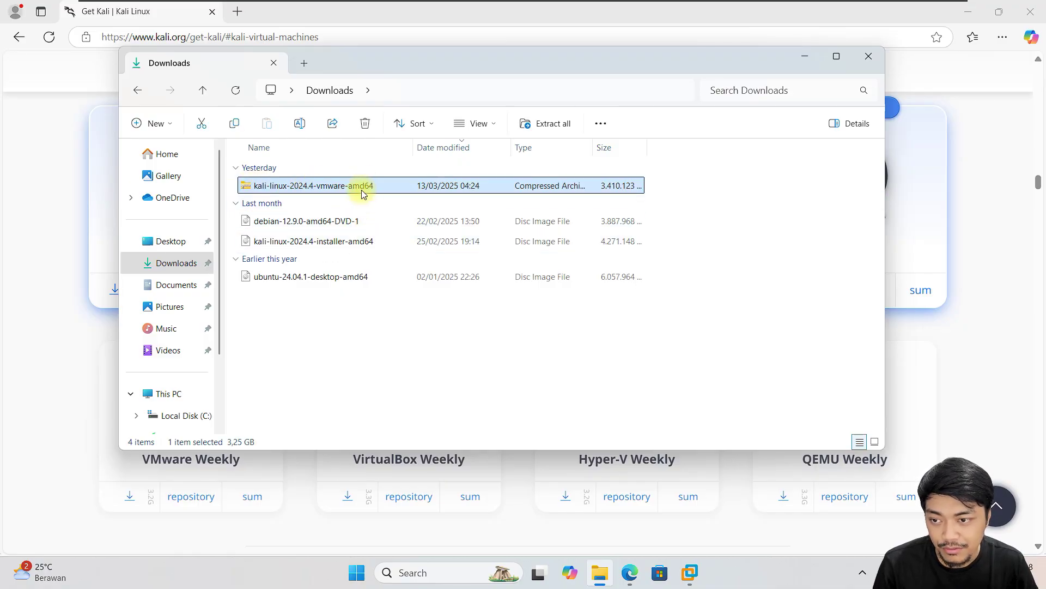
{"action": "left_click", "coordinate": [352, 243]}
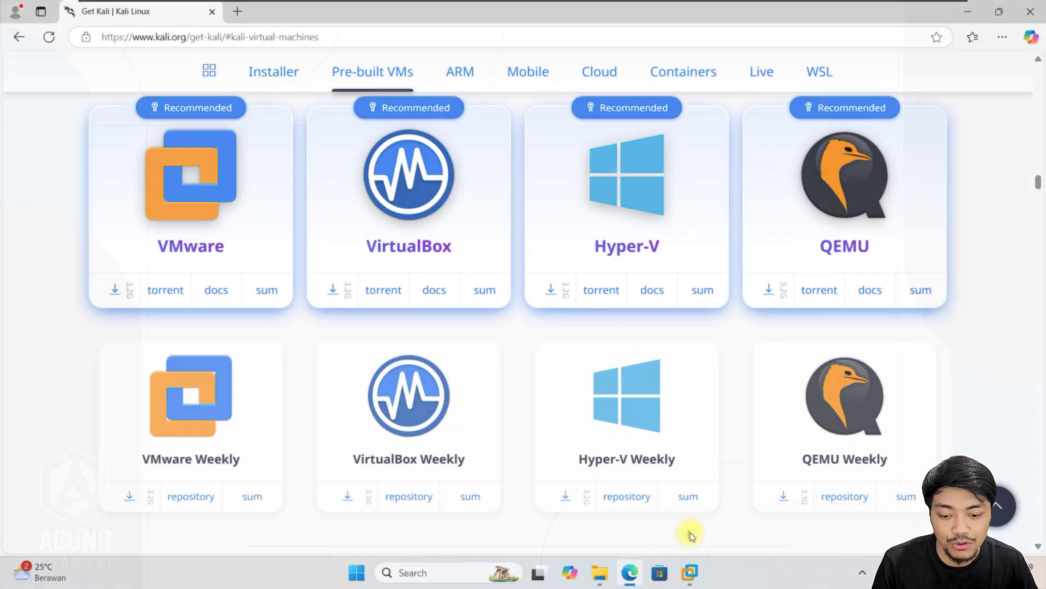
- Start a Typical new VM from the Kali installer ISO with Linux Debian 12.x as guest
{"action": "left_click", "coordinate": [690, 573]}
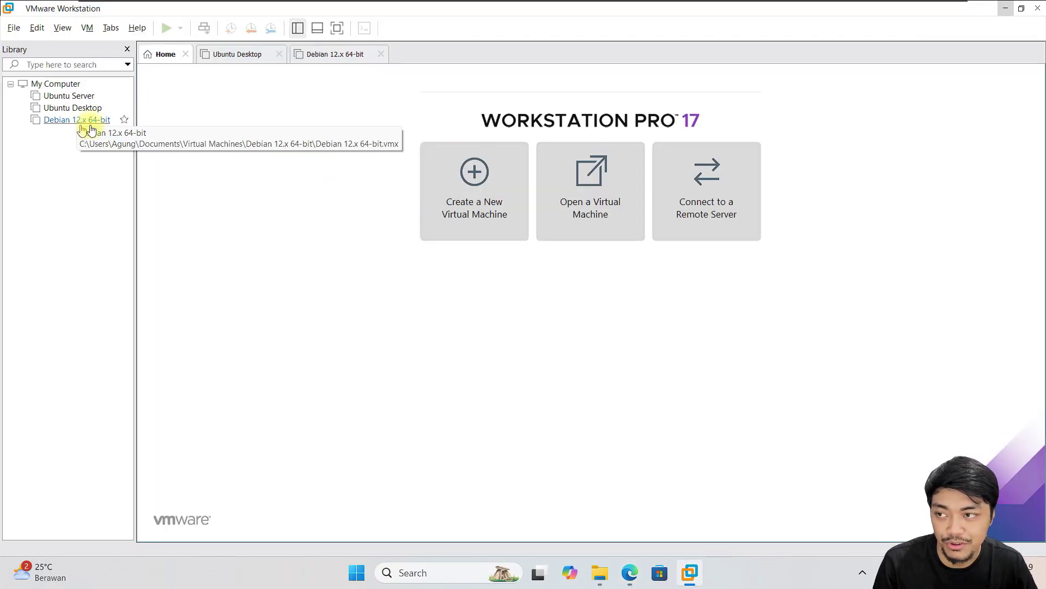
{"action": "left_click", "coordinate": [472, 181]}
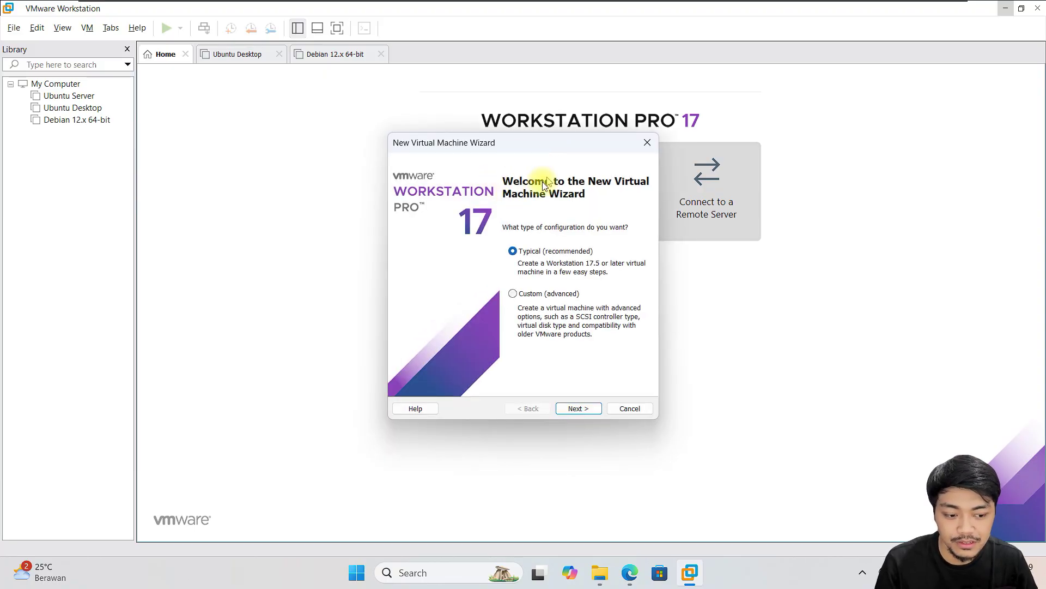
{"action": "left_click", "coordinate": [579, 407]}
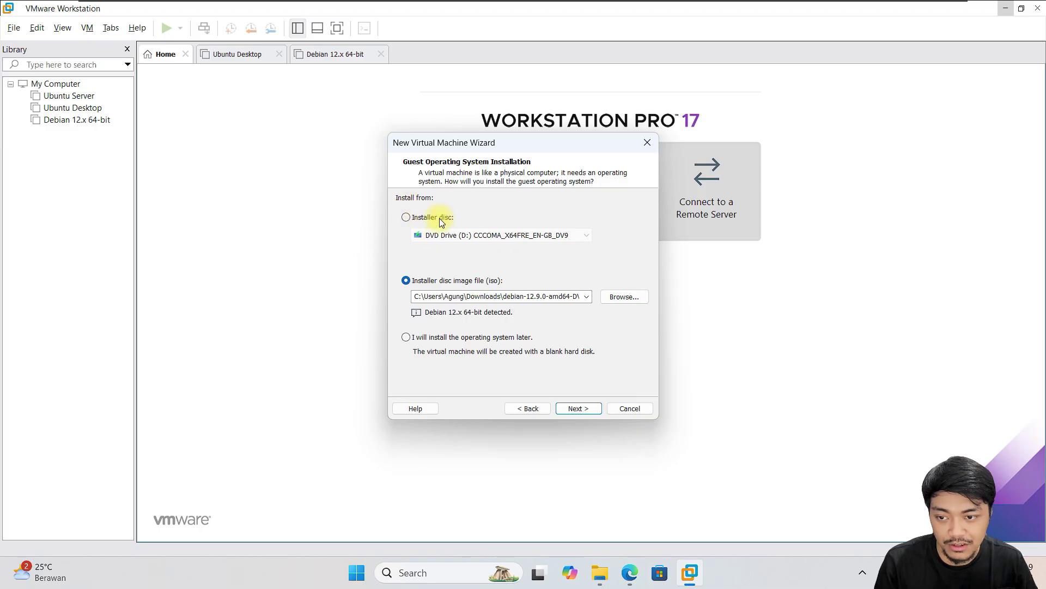
{"action": "left_click", "coordinate": [440, 281]}
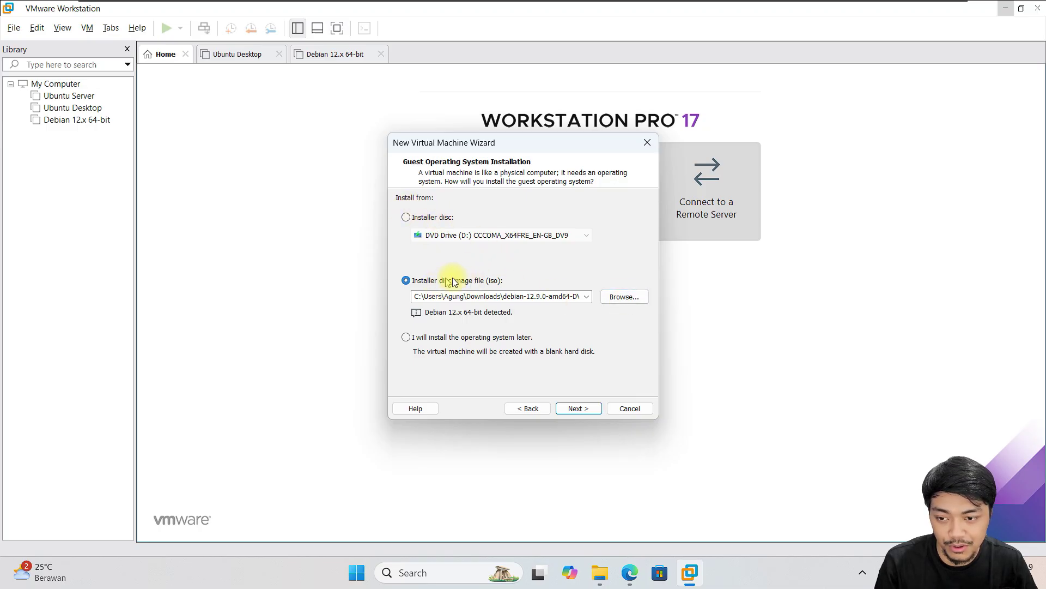
{"action": "left_click", "coordinate": [626, 295]}
{"action": "left_click", "coordinate": [623, 278]}
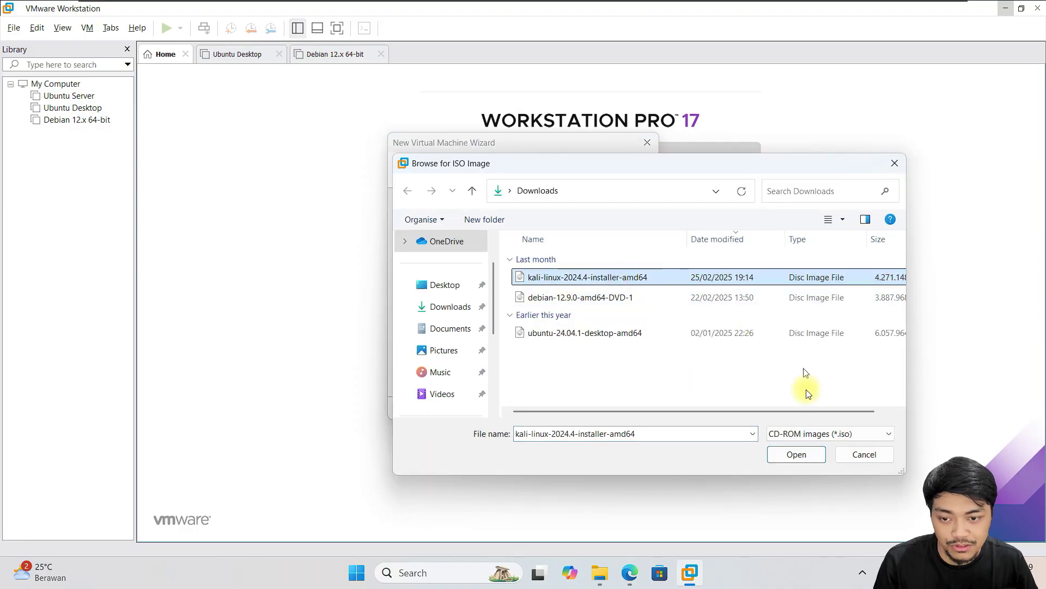
{"action": "left_click", "coordinate": [797, 454]}
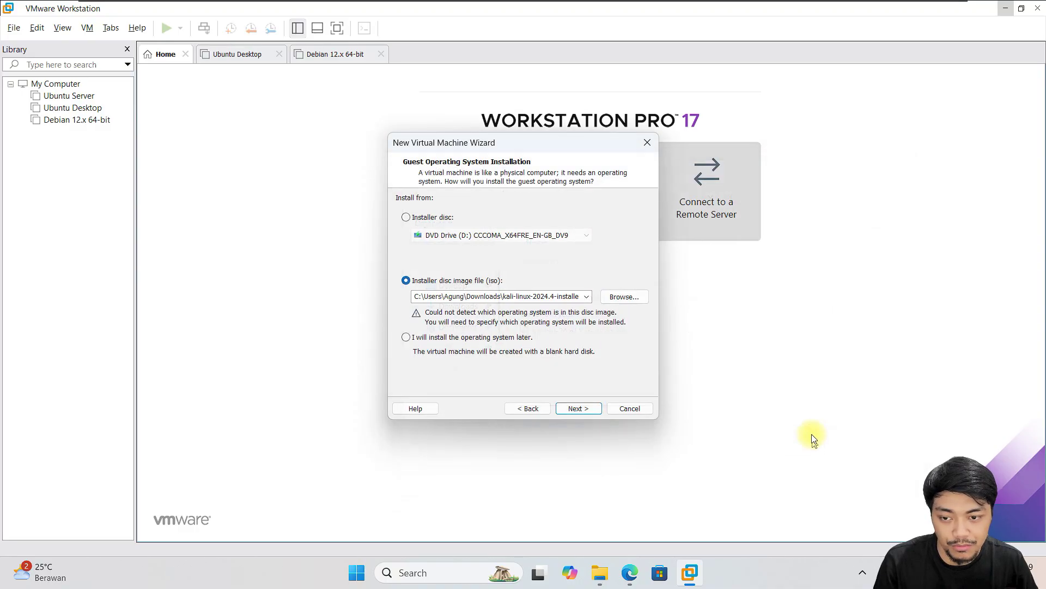
{"action": "left_click", "coordinate": [580, 409]}
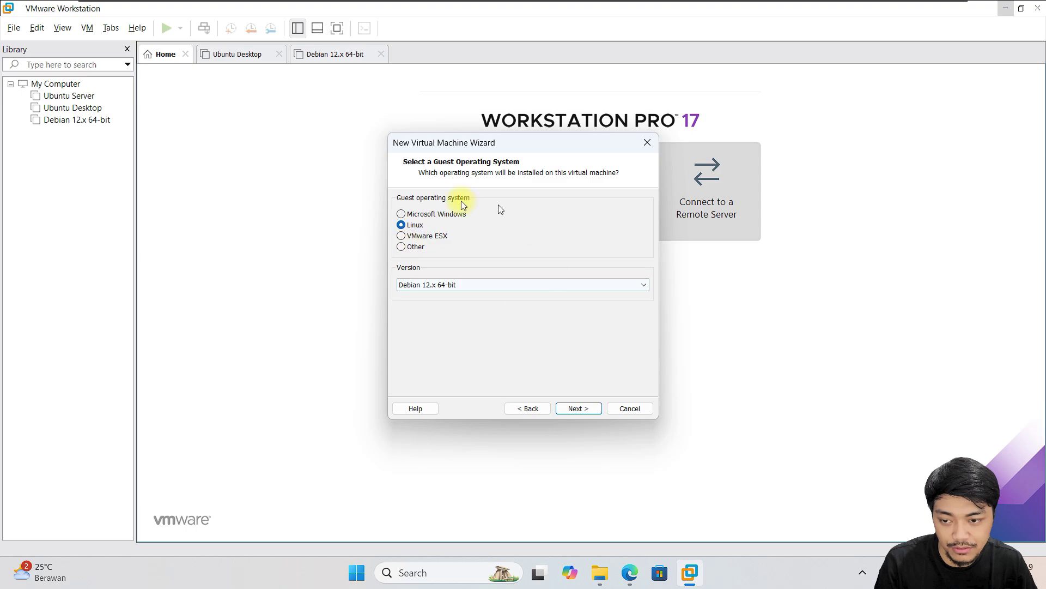
{"action": "left_click", "coordinate": [574, 408]}
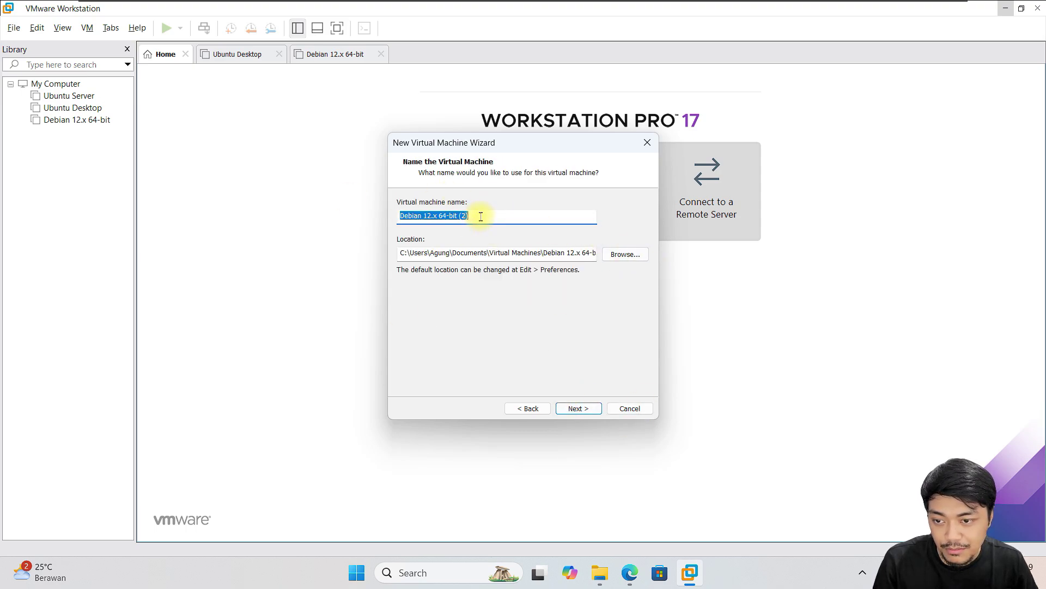
- Name the VM 'Kali Linux' and raise its disk size from 20 GB to 80 GB
{"action": "type", "text": "Kali Linux"}
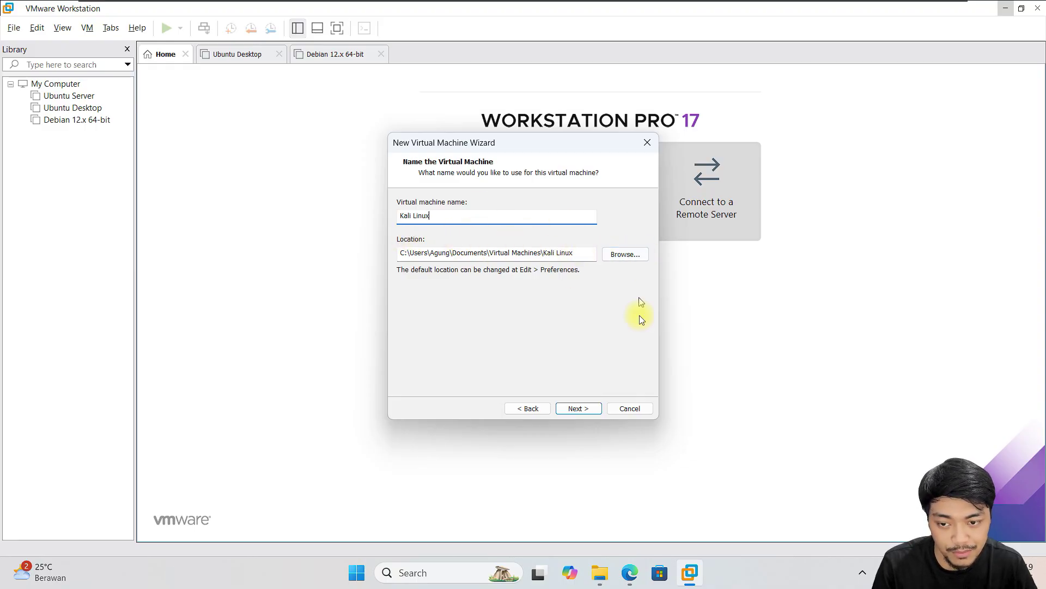
{"action": "left_click", "coordinate": [578, 408]}
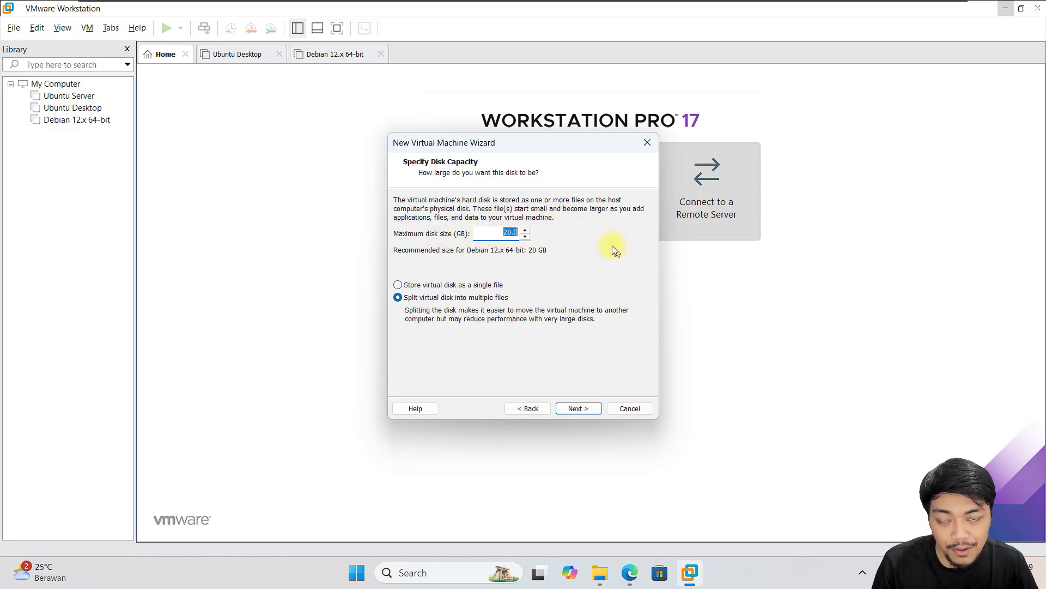
{"action": "left_click_drag", "start_coordinate": [489, 240], "coordinate": [549, 228]}
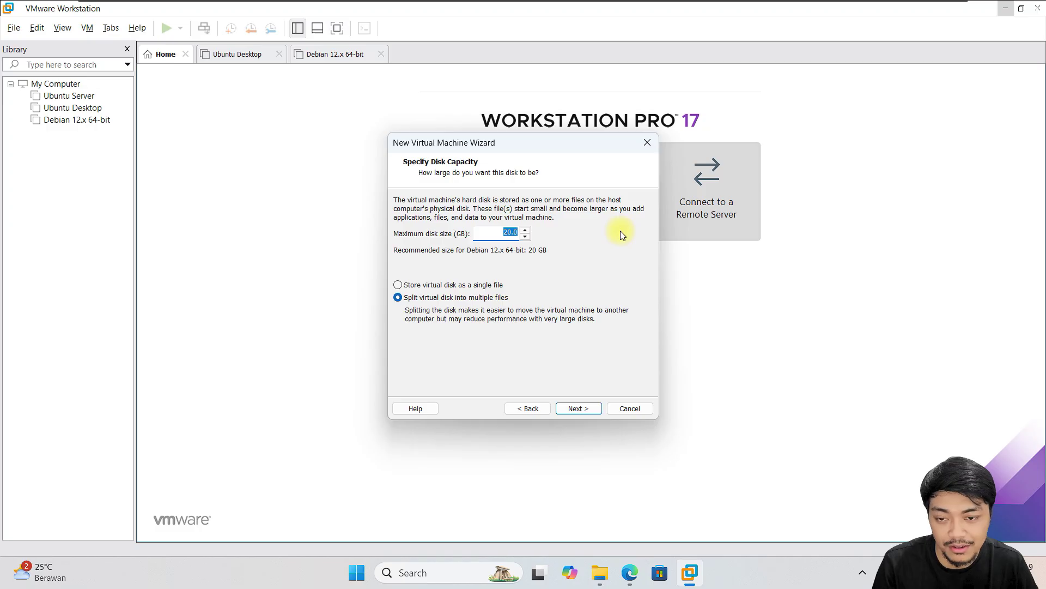
{"action": "left_click", "coordinate": [486, 227]}
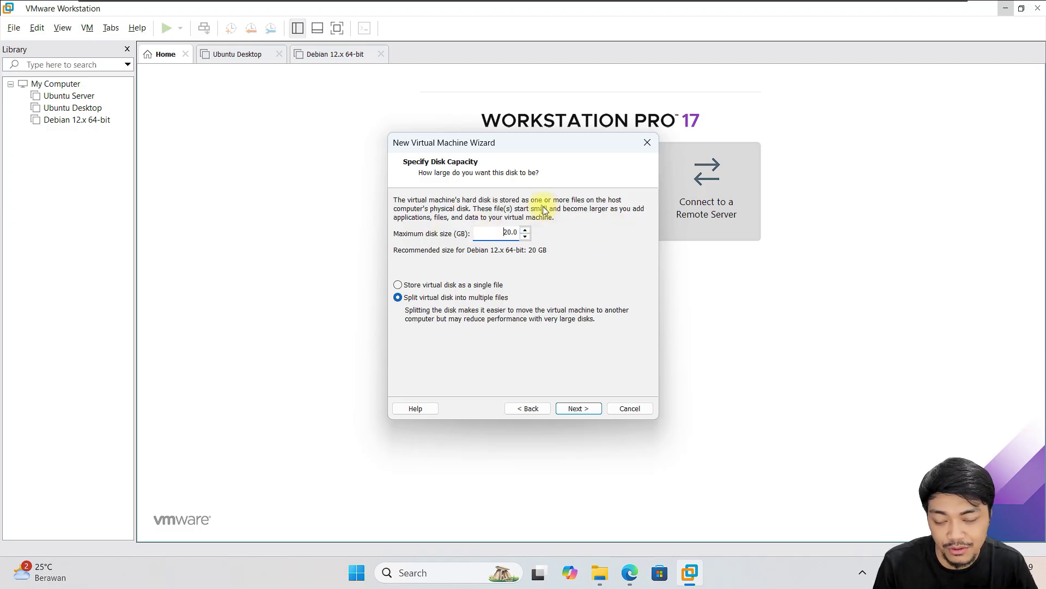
{"action": "double_click", "coordinate": [493, 231]}
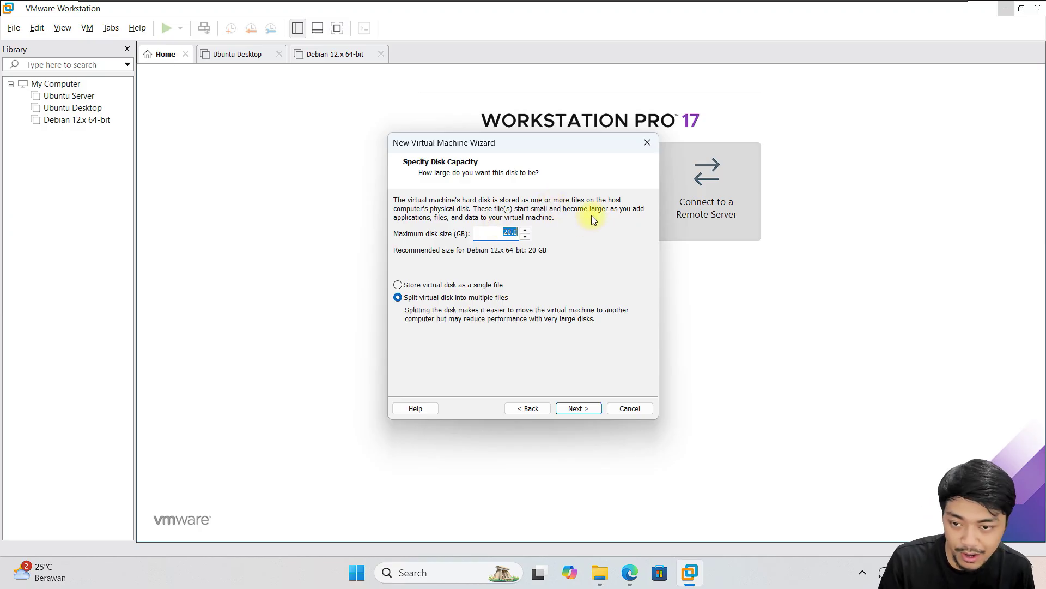
{"action": "type", "text": "80"}
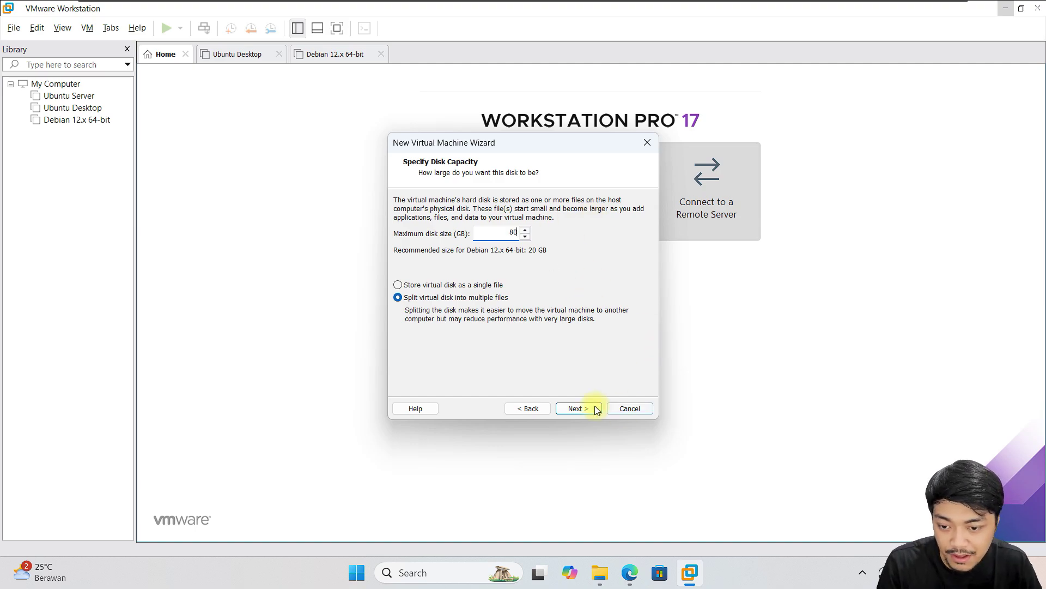
{"action": "left_click", "coordinate": [582, 407]}
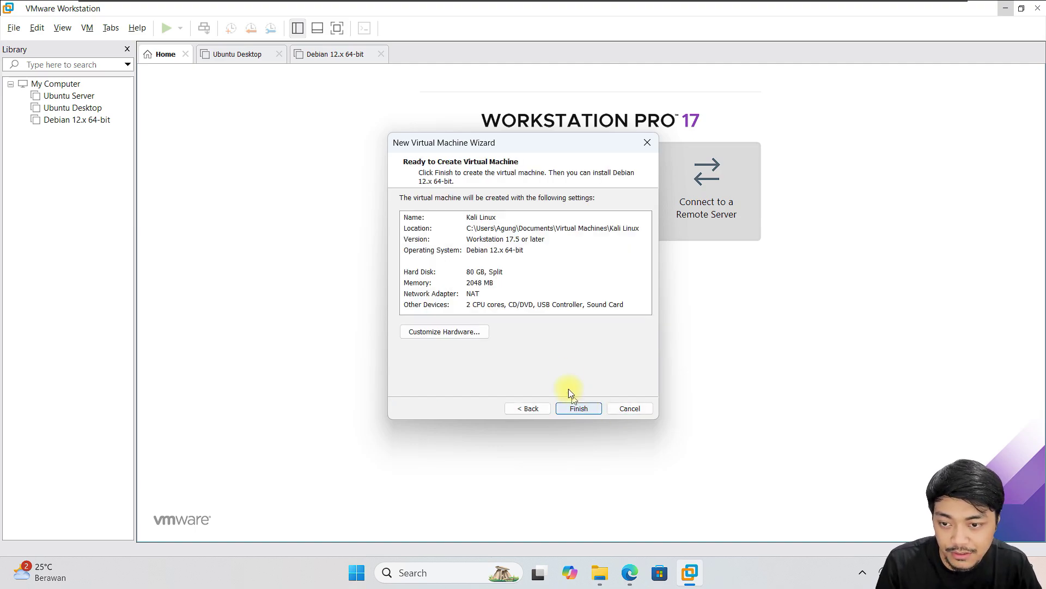
- Set memory to 4 GB and 2 cores per processor (4 total), keeping NAT networking
{"action": "left_click", "coordinate": [460, 335]}
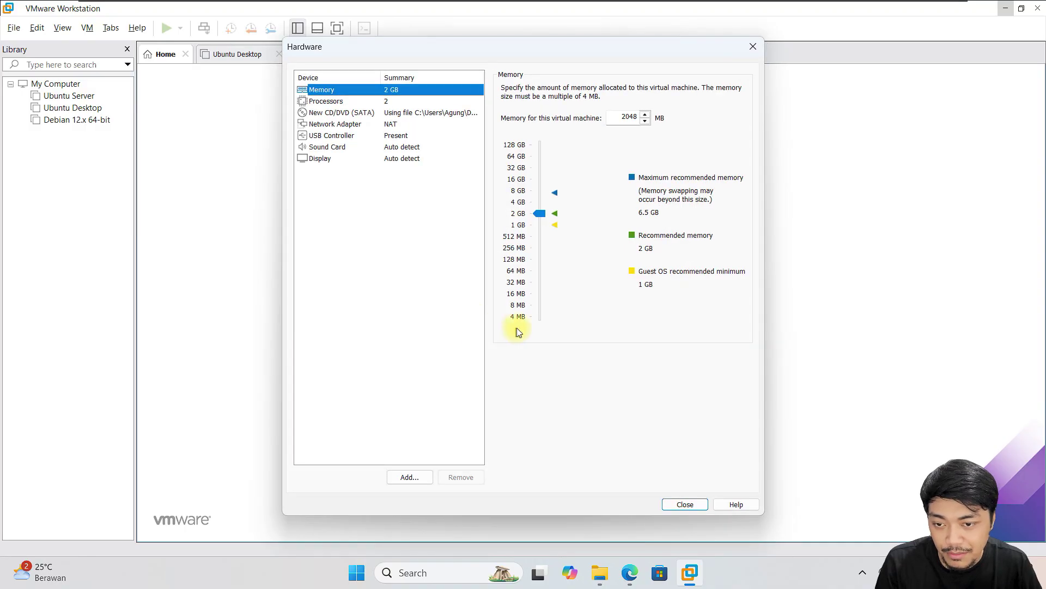
{"action": "left_click", "coordinate": [538, 203]}
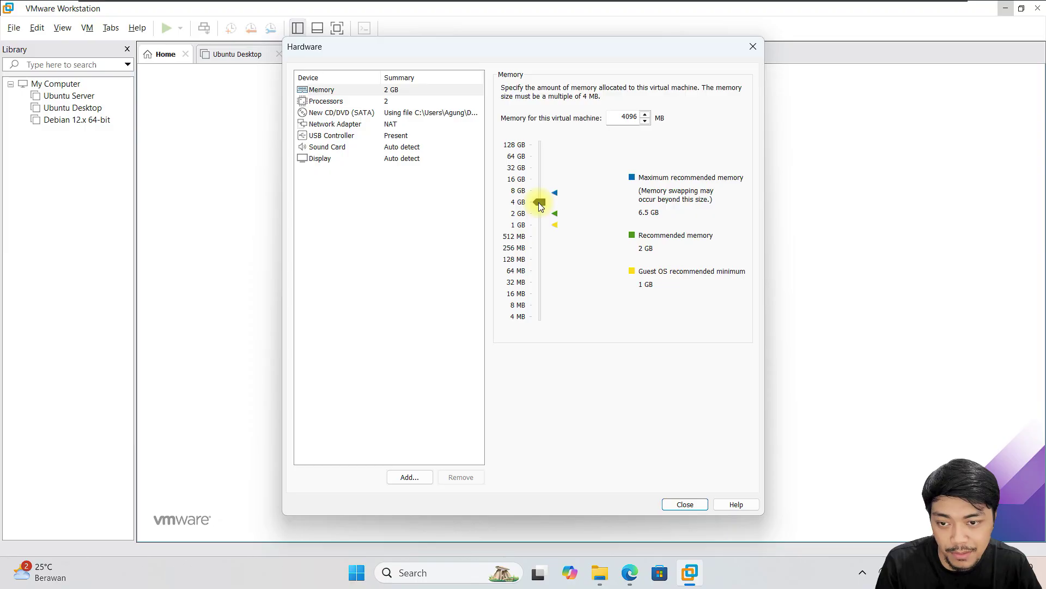
{"action": "left_click", "coordinate": [425, 103]}
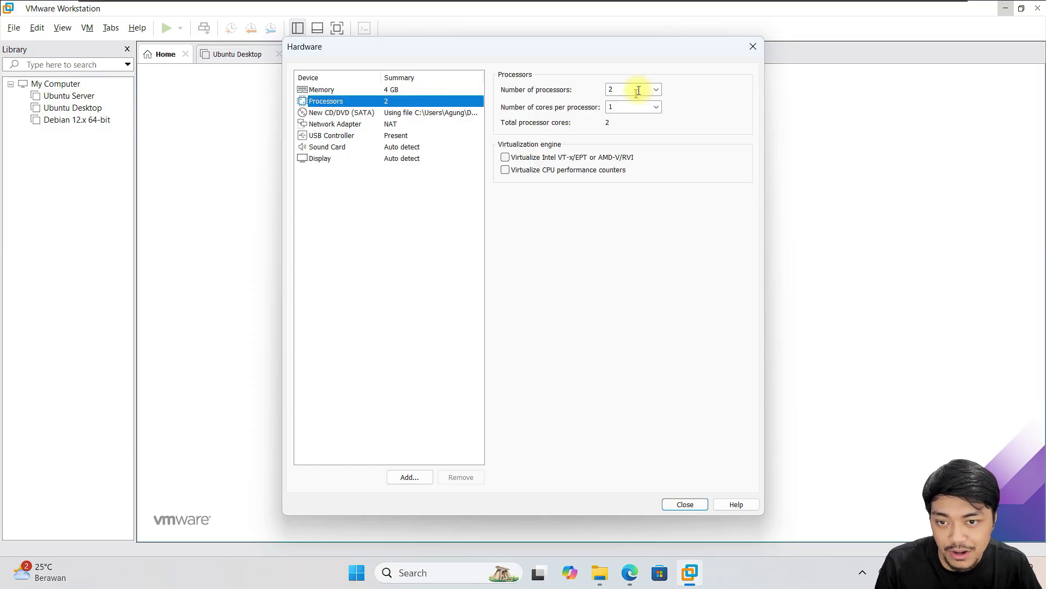
{"action": "left_click", "coordinate": [653, 108]}
{"action": "left_click", "coordinate": [629, 128]}
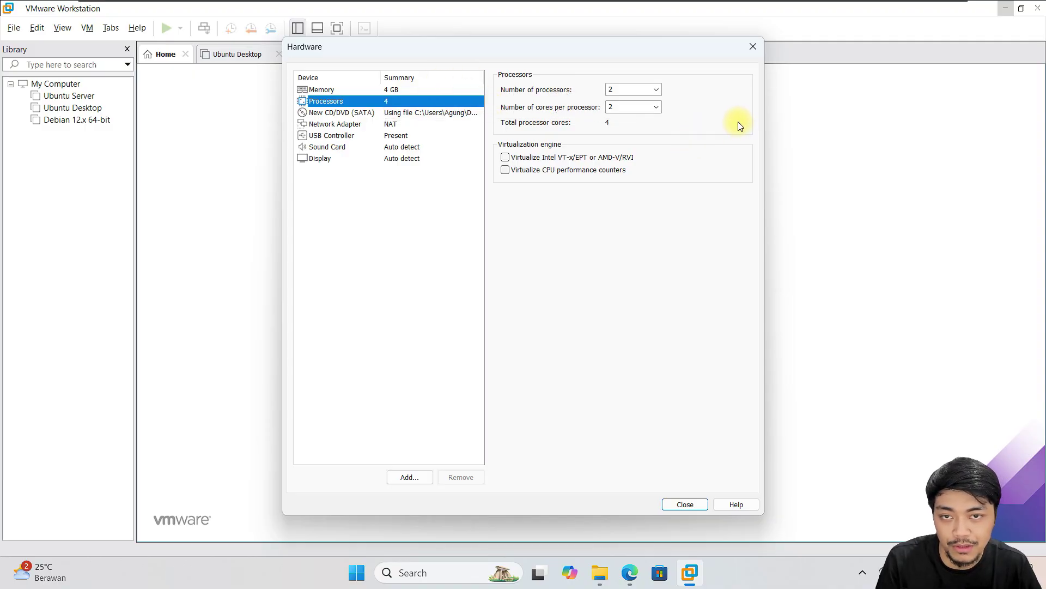
{"action": "left_click", "coordinate": [397, 126]}
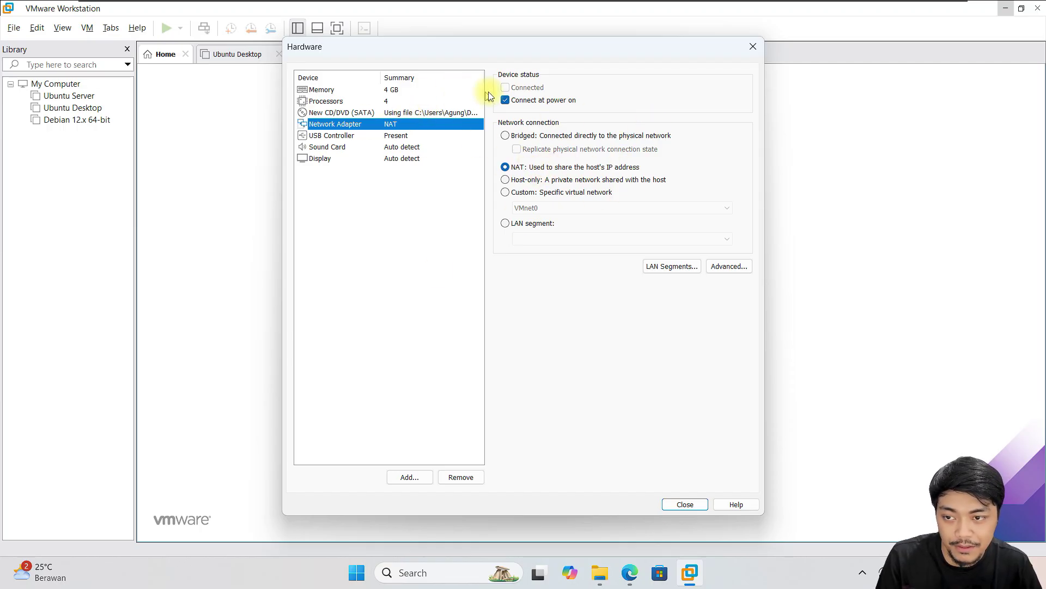
{"action": "left_click", "coordinate": [686, 504]}
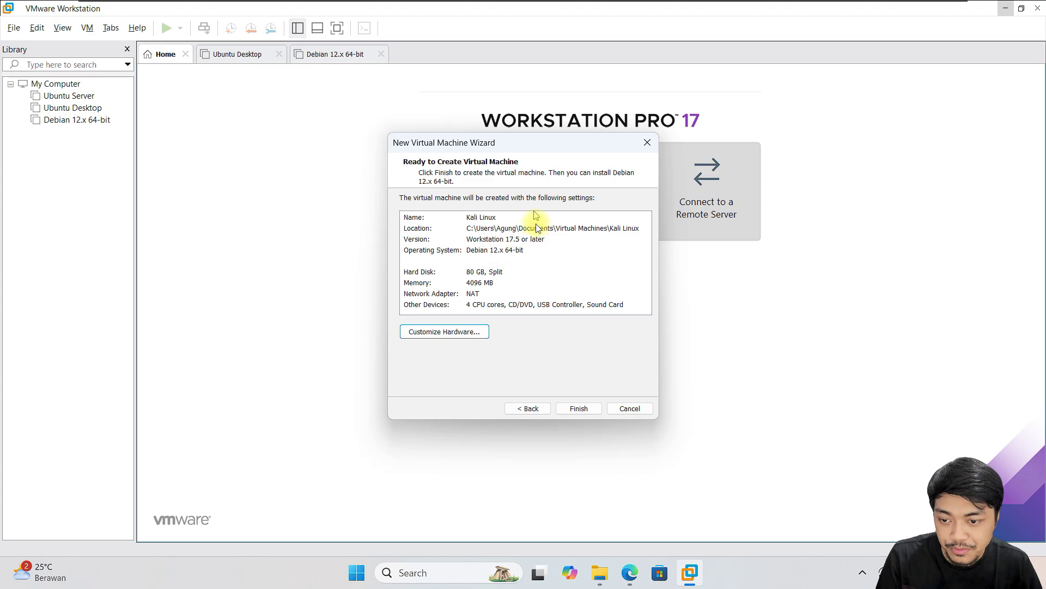
- Finish creating Kali Linux, power it on and choose Graphical install from the boot menu
{"action": "left_click", "coordinate": [579, 408]}
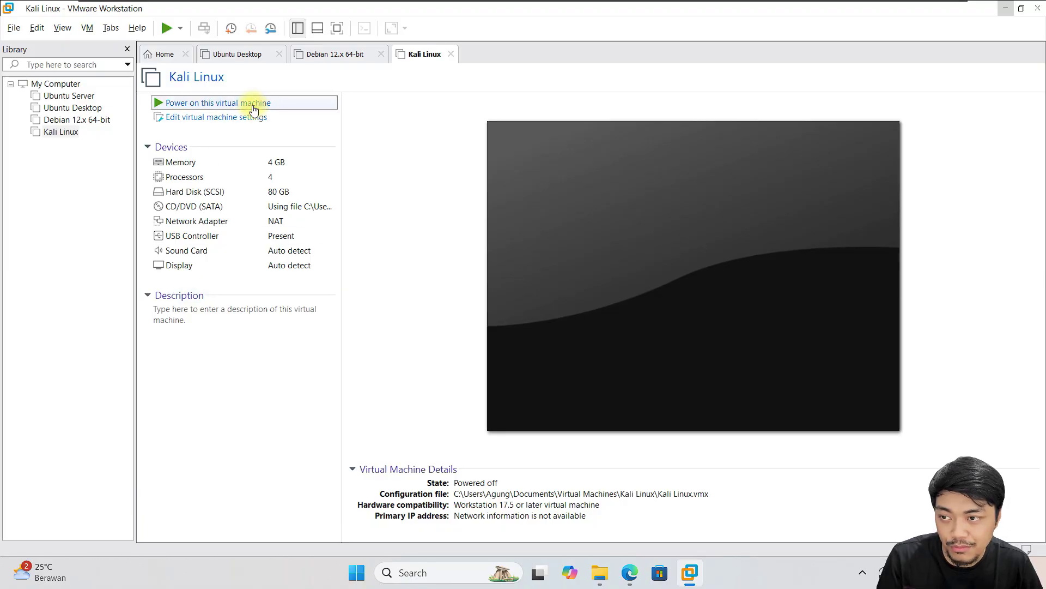
{"action": "left_click", "coordinate": [519, 162]}
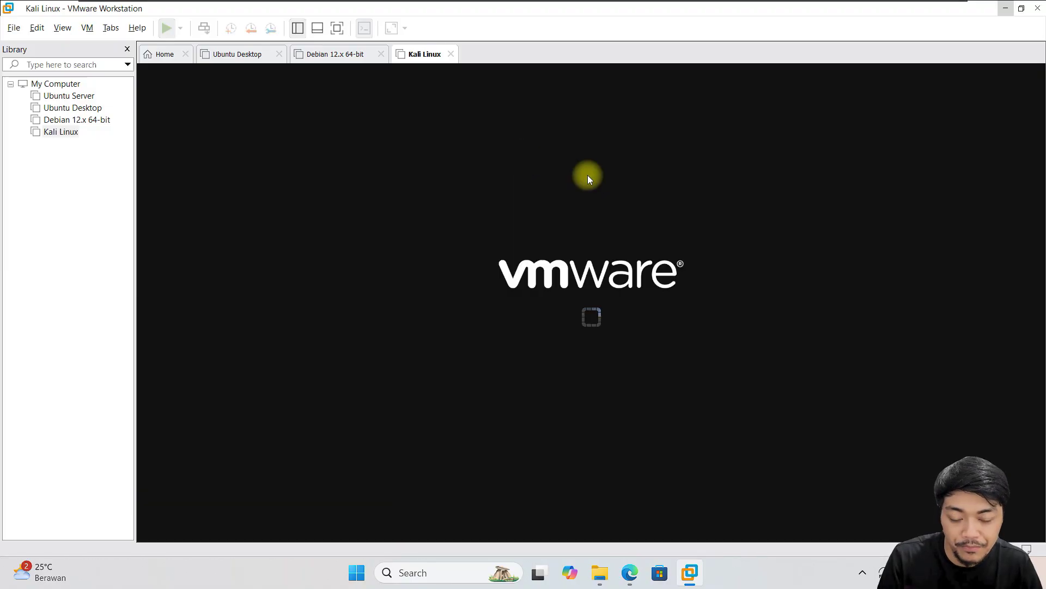
{"action": "left_click", "coordinate": [696, 187]}
{"action": "key", "text": "Up"}
{"action": "key", "text": "Return"}
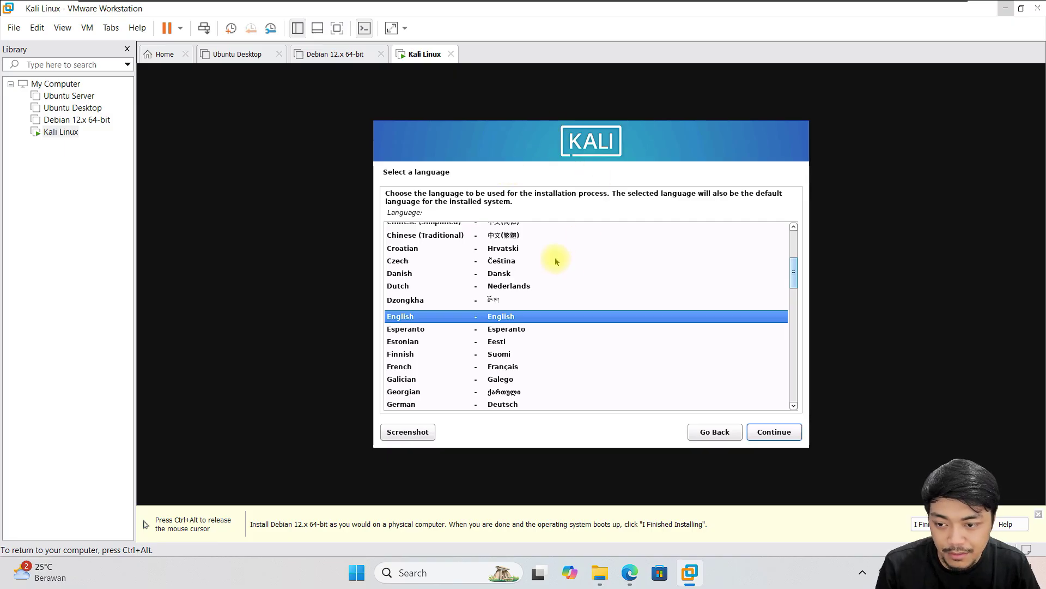
- Choose English, location other > Asia > Indonesia, locale en_US.UTF-8 and American English keymap
{"action": "left_click", "coordinate": [787, 437]}
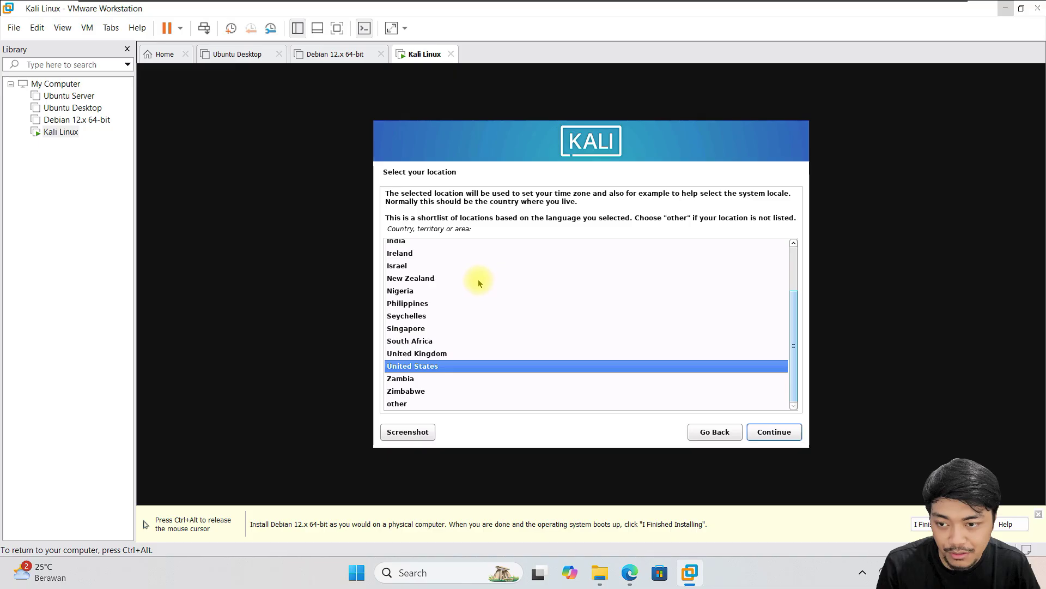
{"action": "double_click", "coordinate": [408, 403]}
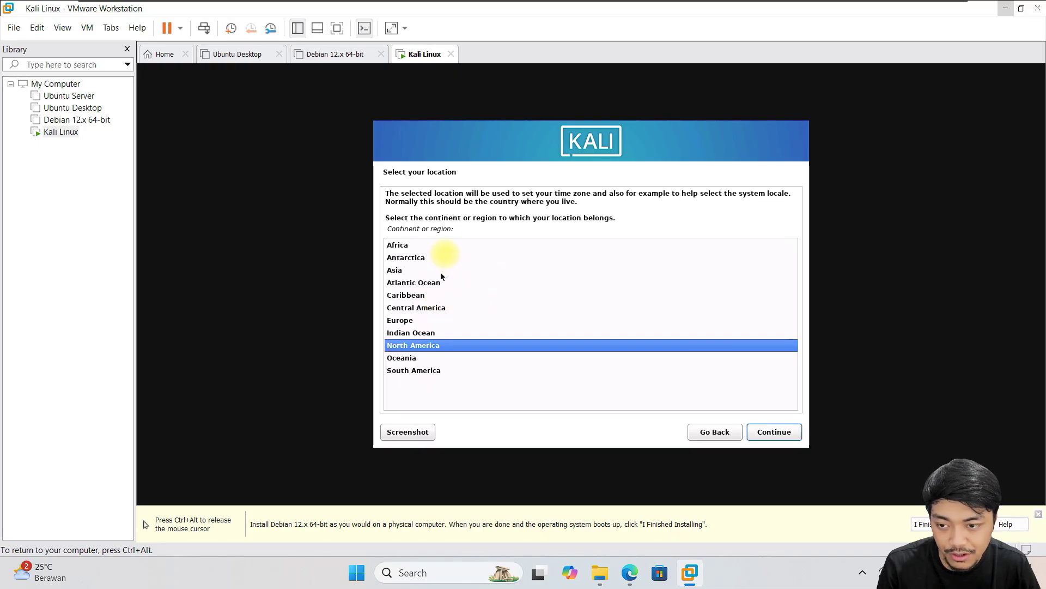
{"action": "double_click", "coordinate": [406, 272]}
{"action": "scroll", "coordinate": [518, 322], "scroll_direction": "down", "scroll_amount": 2}
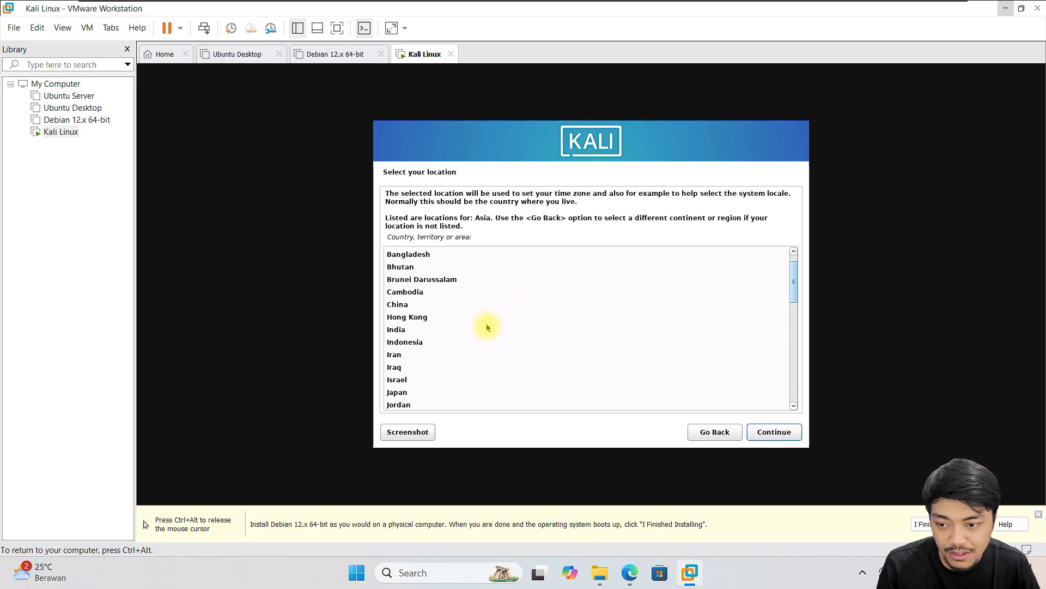
{"action": "scroll", "coordinate": [486, 327], "scroll_direction": "up", "scroll_amount": 1}
{"action": "left_click", "coordinate": [415, 344]}
{"action": "left_click", "coordinate": [774, 432]}
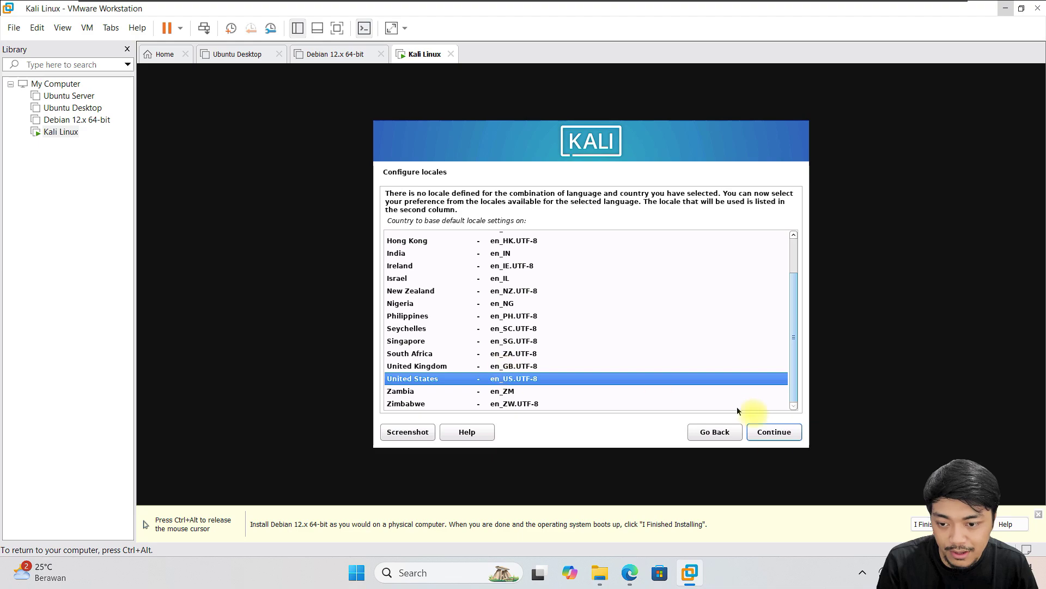
{"action": "left_click", "coordinate": [782, 436]}
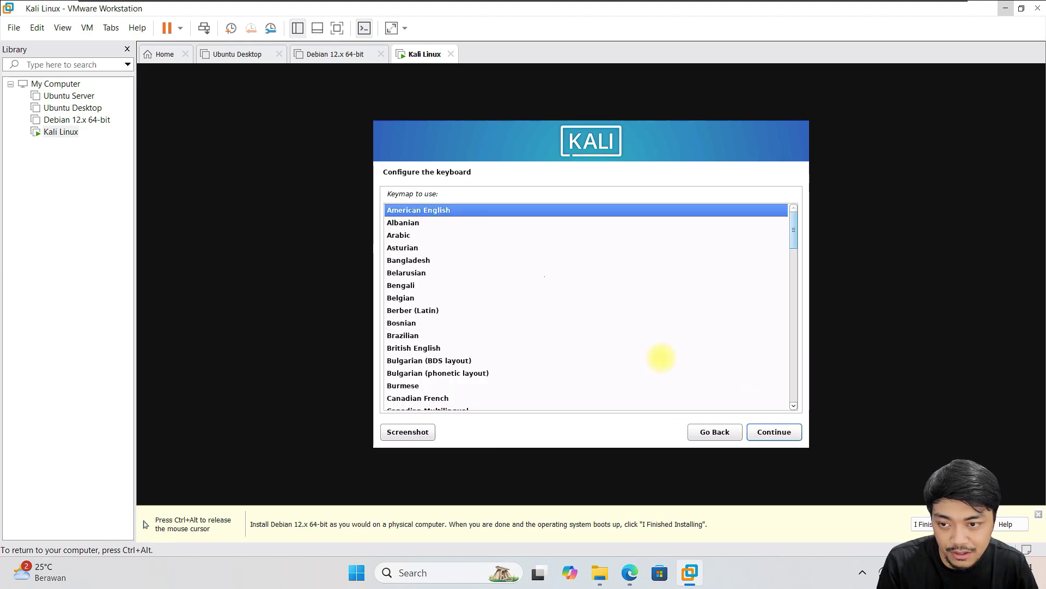
{"action": "left_click", "coordinate": [780, 435]}
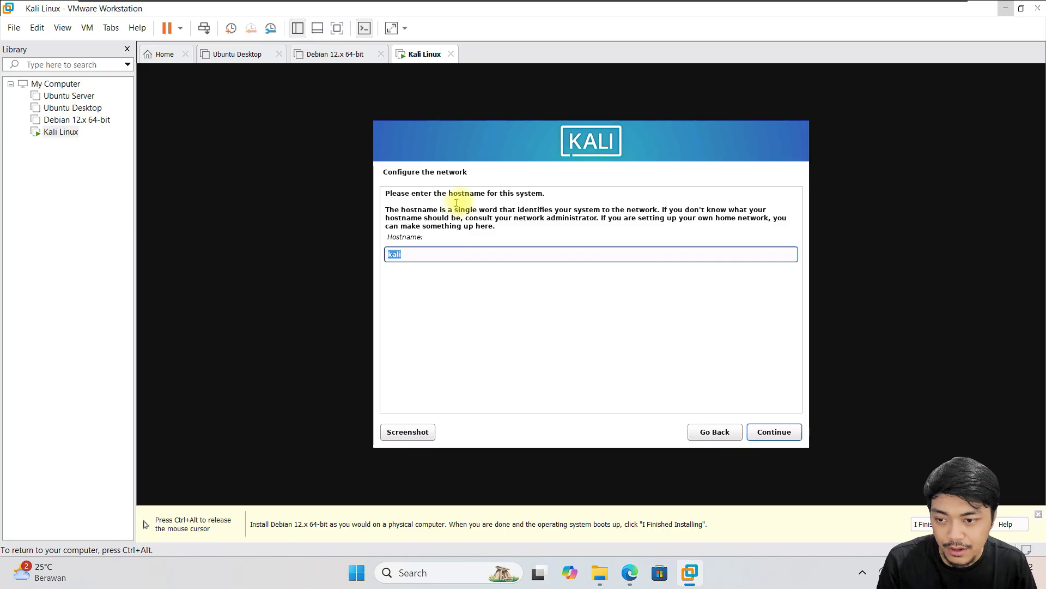
- Replace the default hostname 'kali' with a custom hostname and leave the domain name blank
{"action": "left_click", "coordinate": [424, 251]}
{"action": "left_click_drag", "start_coordinate": [424, 252], "coordinate": [346, 240]}
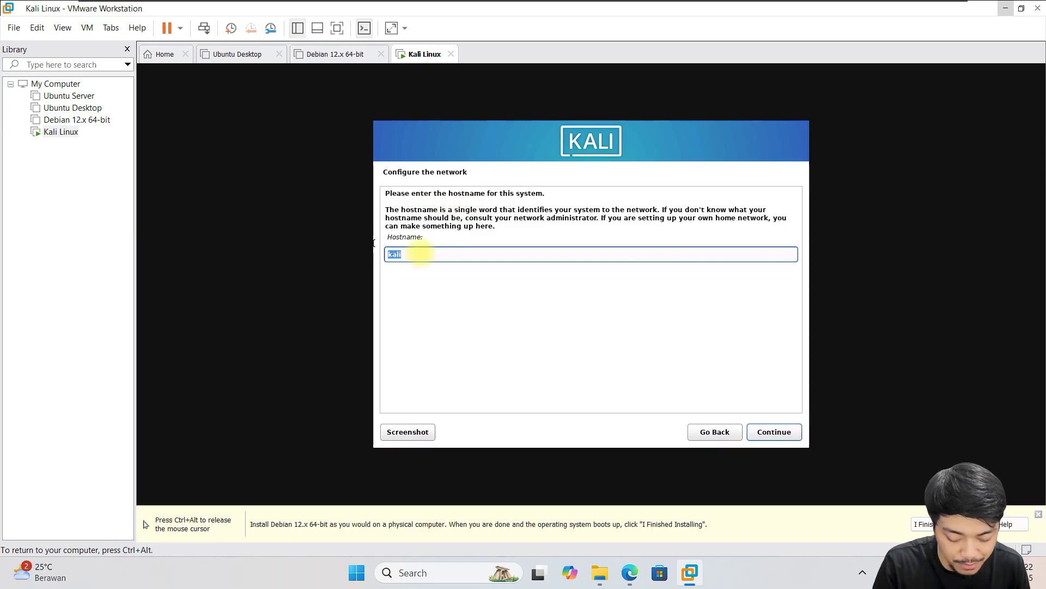
{"action": "type", "text": "Agungchanne"}
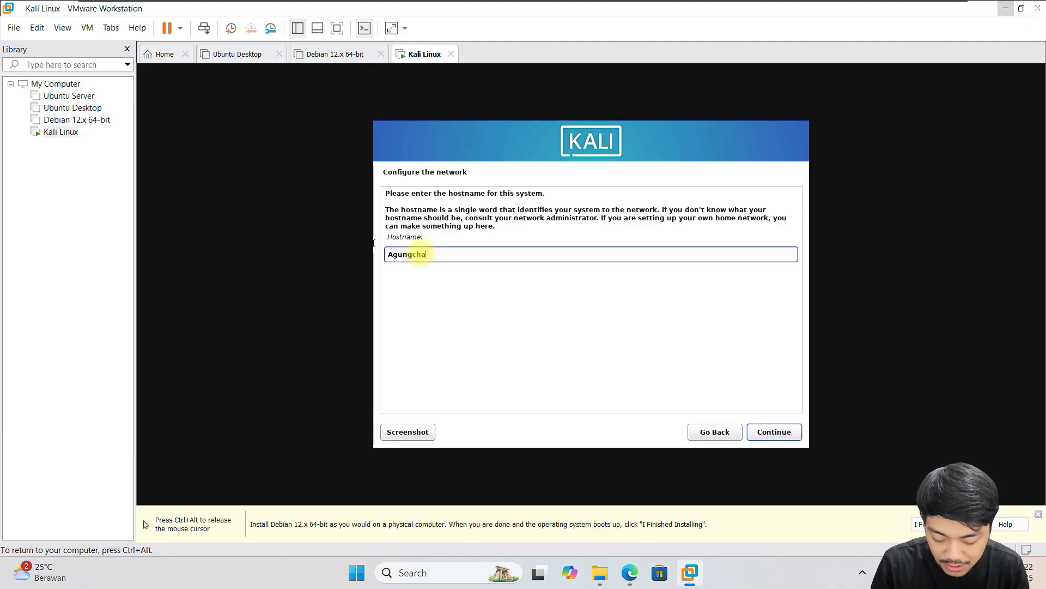
{"action": "left_click", "coordinate": [779, 433]}
{"action": "left_click", "coordinate": [776, 430]}
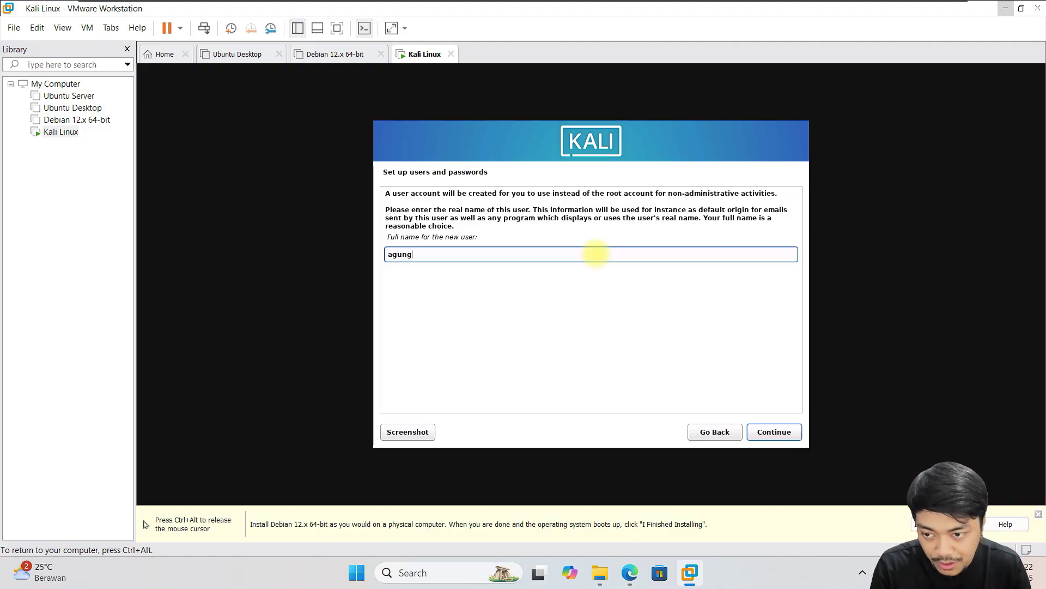
- Confirm the user's full name and suggested username, then enter and confirm the account password
{"action": "left_click", "coordinate": [778, 431]}
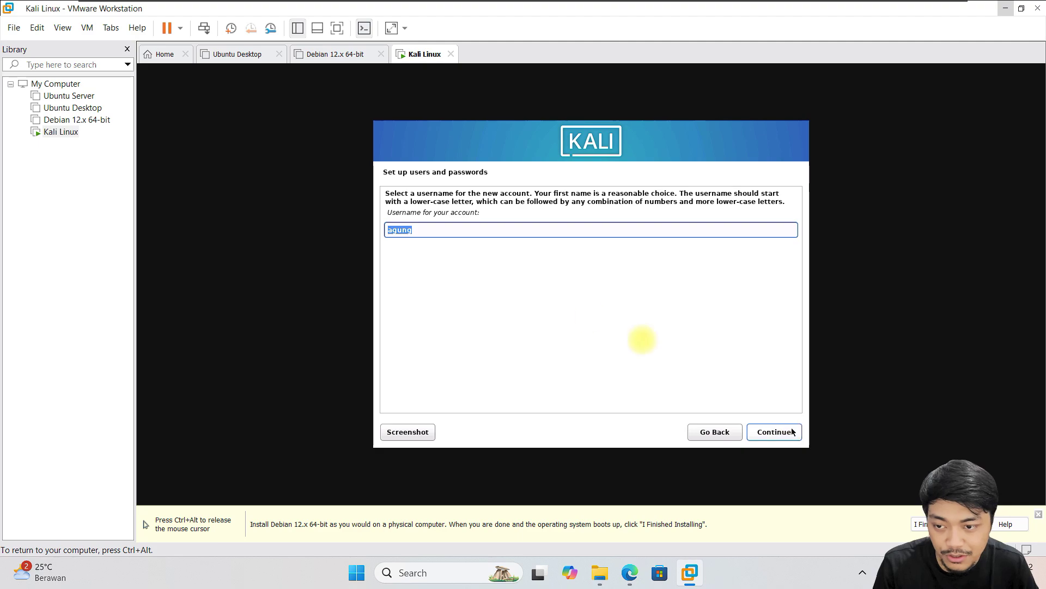
{"action": "left_click", "coordinate": [779, 433]}
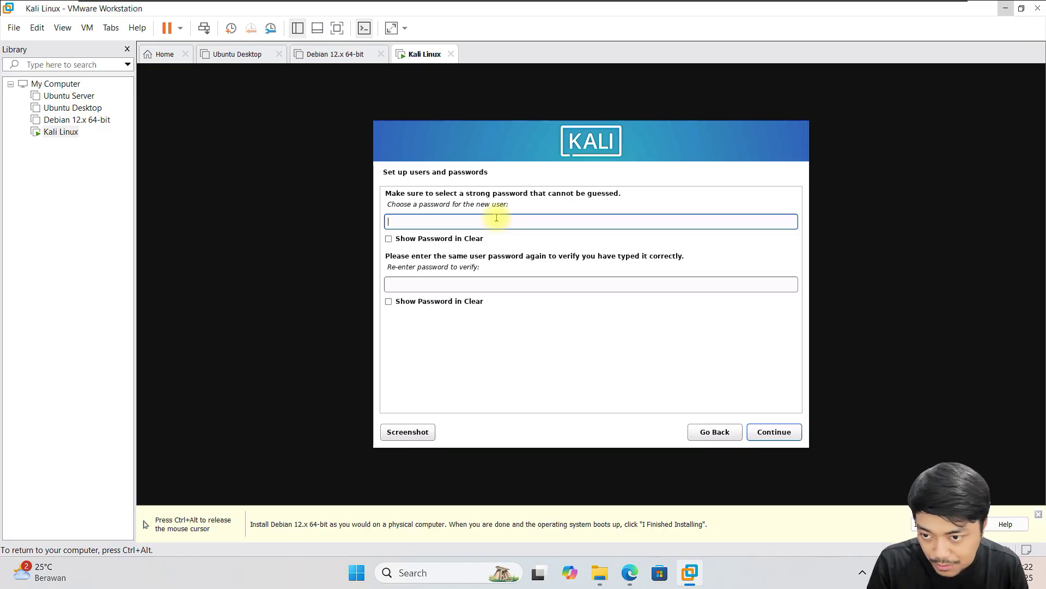
{"action": "key", "text": "Tab"}
{"action": "key", "text": "Tab"}
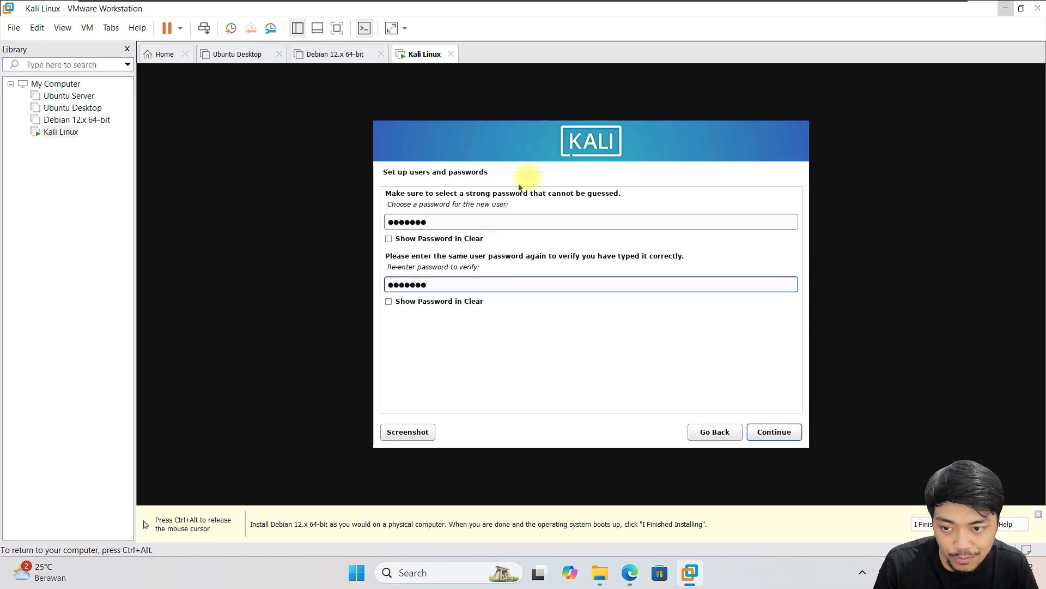
{"action": "left_click", "coordinate": [783, 432]}
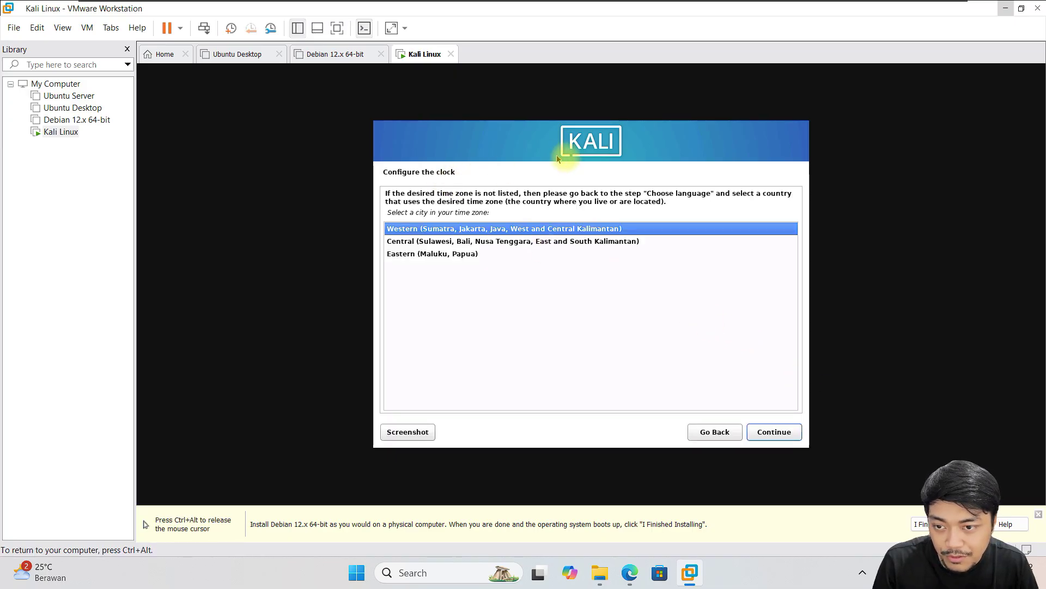
- Choose the Central time zone in the Kali installer
{"action": "left_click", "coordinate": [491, 242]}
{"action": "left_click", "coordinate": [489, 254]}
{"action": "left_click", "coordinate": [463, 242]}
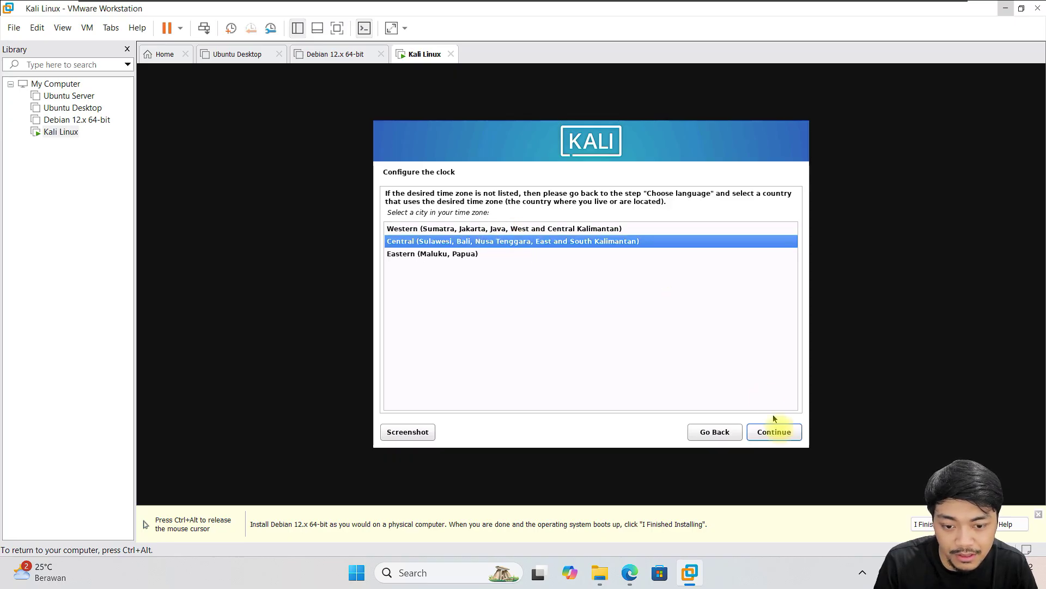
{"action": "left_click", "coordinate": [436, 228]}
{"action": "left_click", "coordinate": [436, 241]}
{"action": "left_click", "coordinate": [787, 432]}
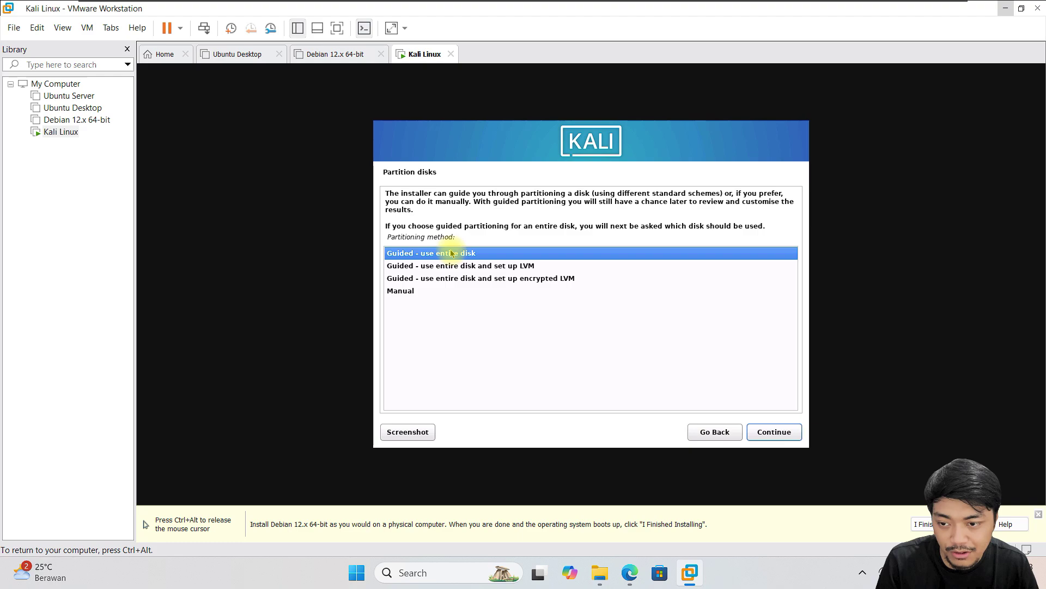
- Guided-partition the entire 85.9 GB disk with all files in one partition, and write the changes
{"action": "left_click", "coordinate": [782, 432]}
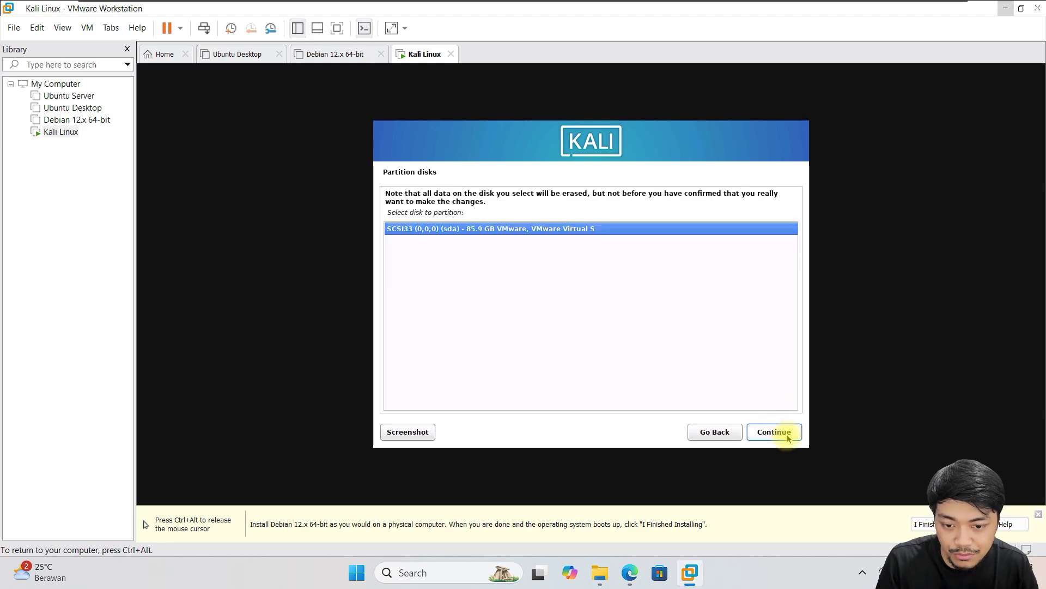
{"action": "left_click", "coordinate": [787, 438]}
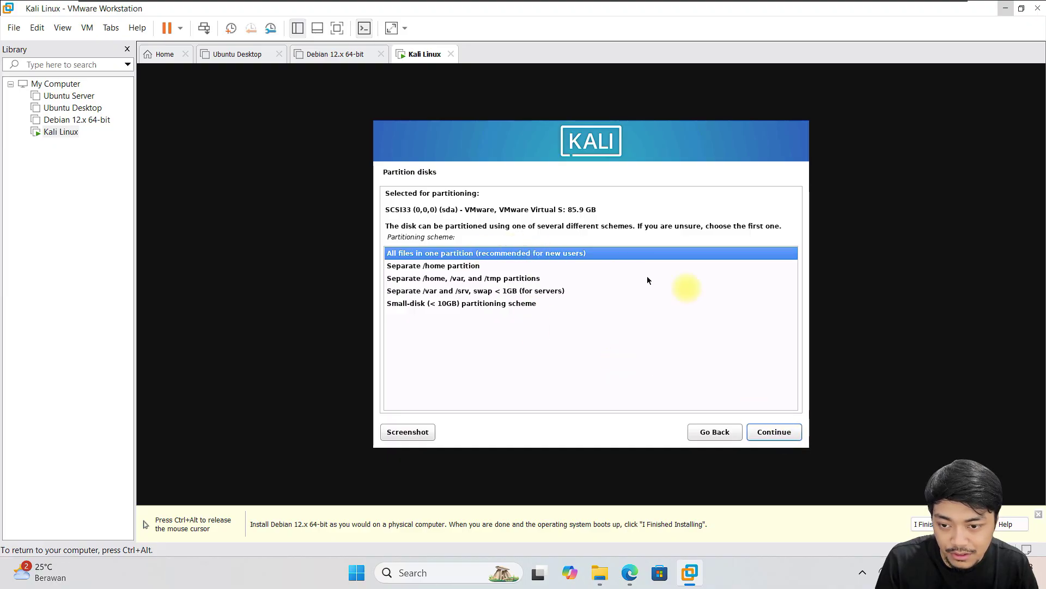
{"action": "left_click", "coordinate": [777, 434]}
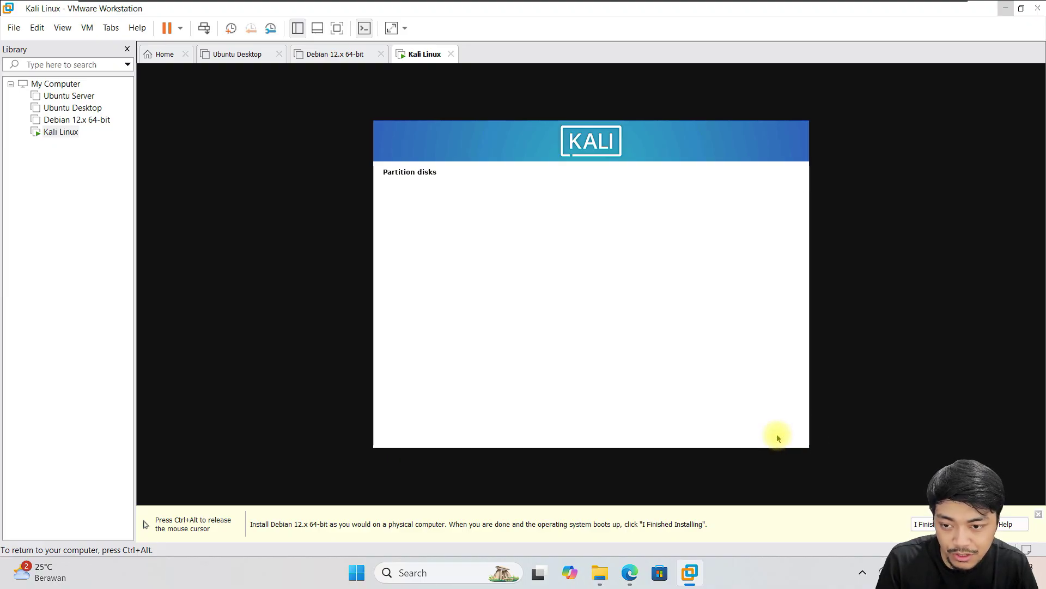
{"action": "key", "text": "ctrl+alt"}
{"action": "left_click", "coordinate": [772, 472]}
{"action": "left_click", "coordinate": [779, 431]}
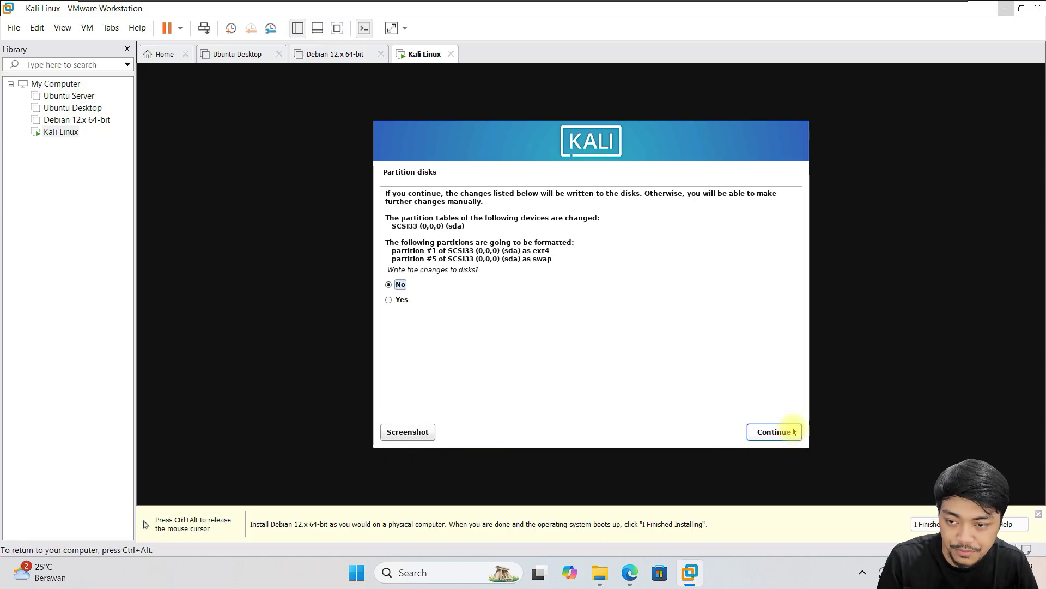
{"action": "left_click", "coordinate": [396, 300]}
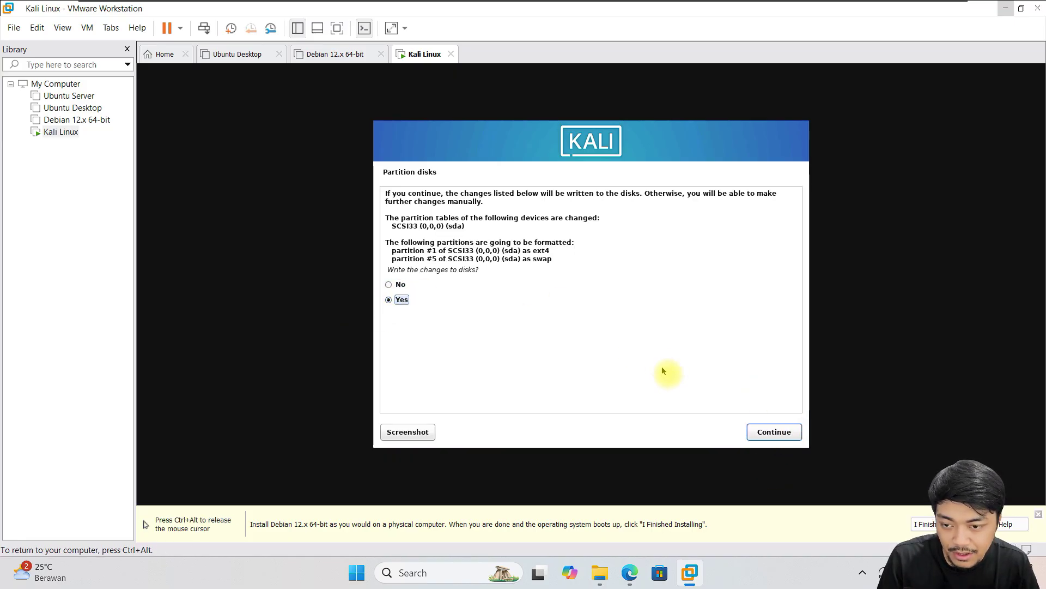
{"action": "left_click", "coordinate": [761, 428]}
{"action": "key", "text": "ctrl+alt"}
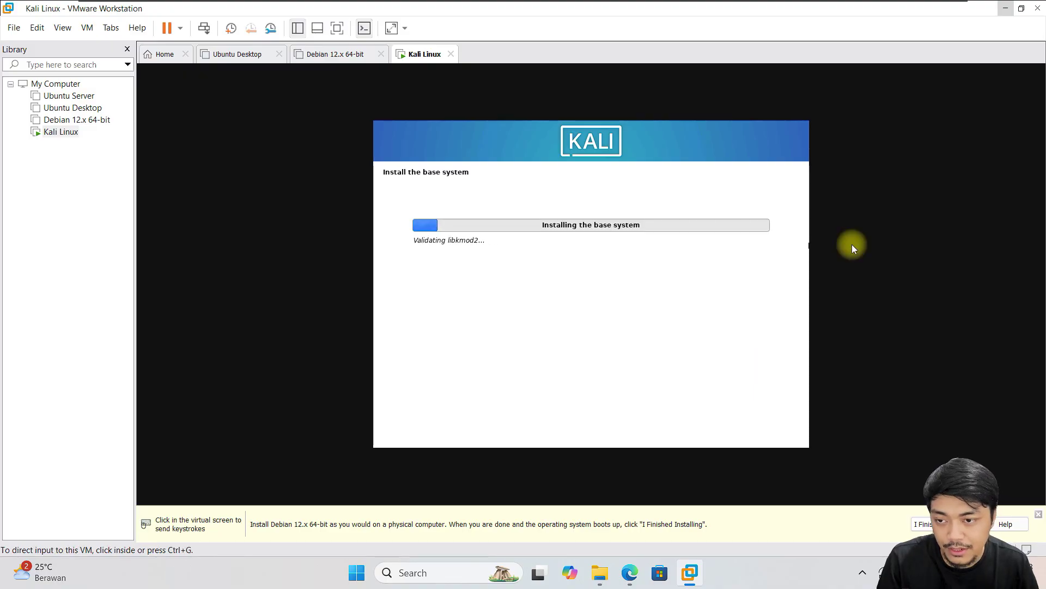
- Accept Kali's default software selection
{"action": "left_click", "coordinate": [852, 244]}
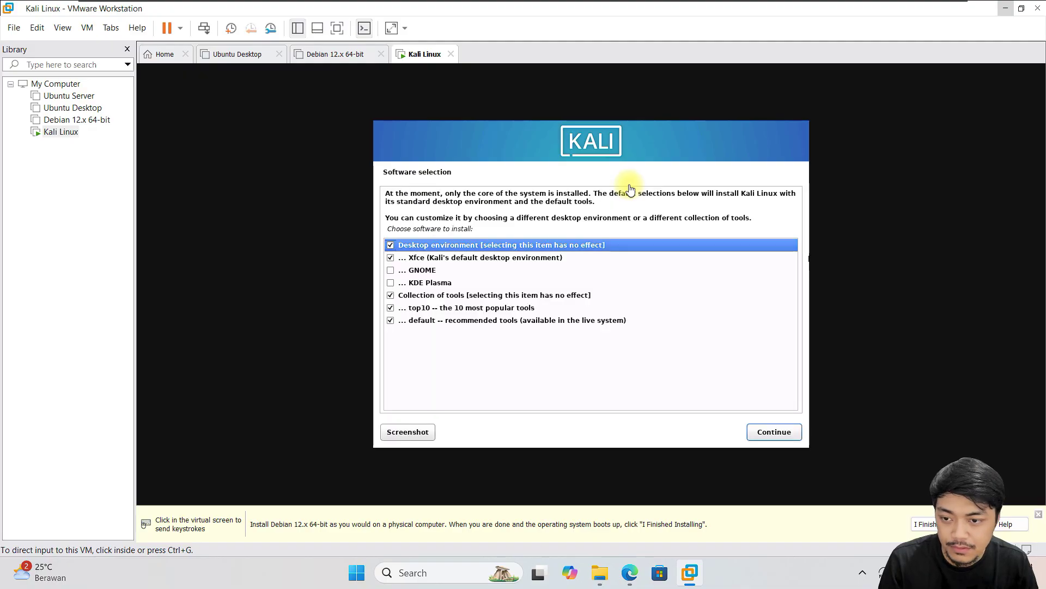
{"action": "left_click", "coordinate": [630, 188]}
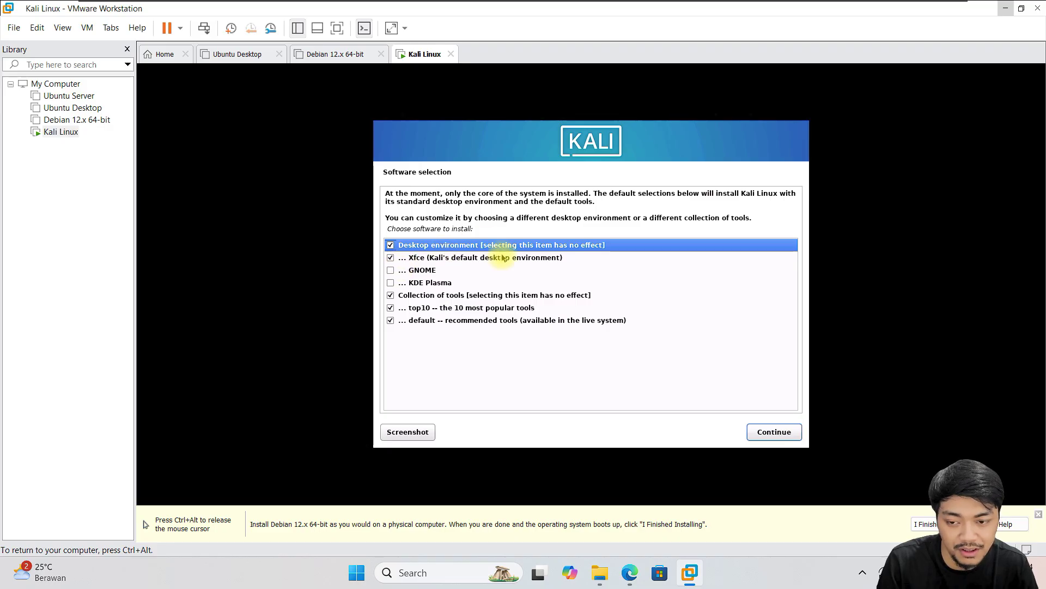
{"action": "left_click", "coordinate": [778, 432]}
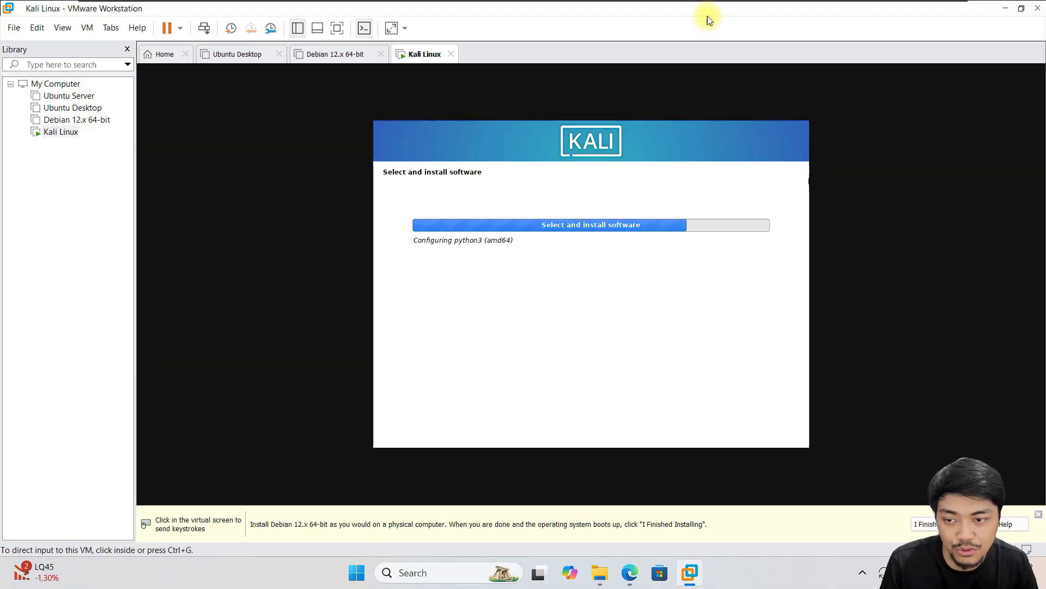
- Install the GRUB boot loader on /dev/sda
{"action": "left_click", "coordinate": [481, 258]}
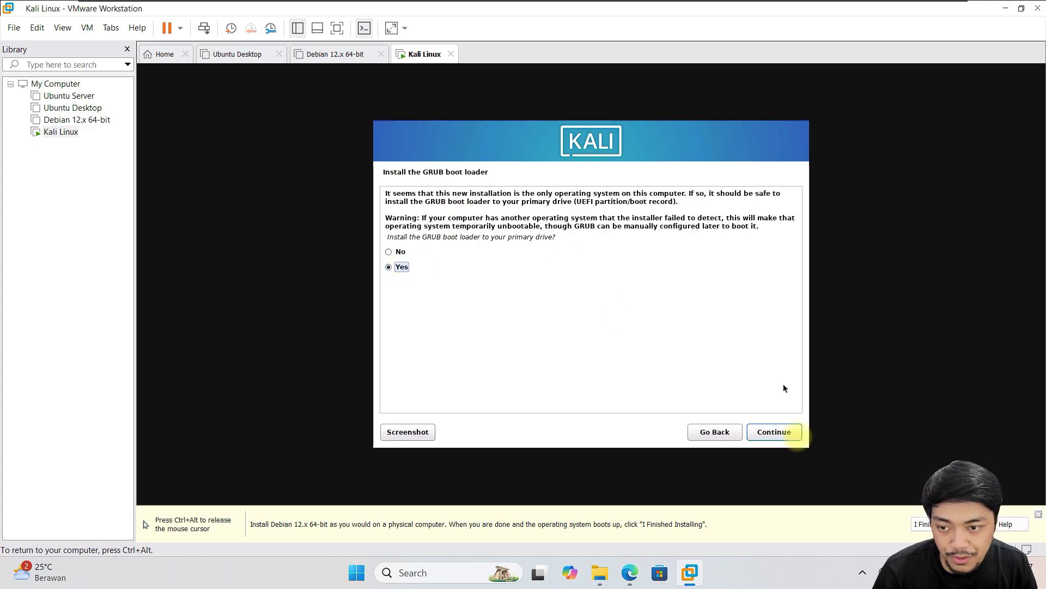
{"action": "left_click", "coordinate": [785, 437]}
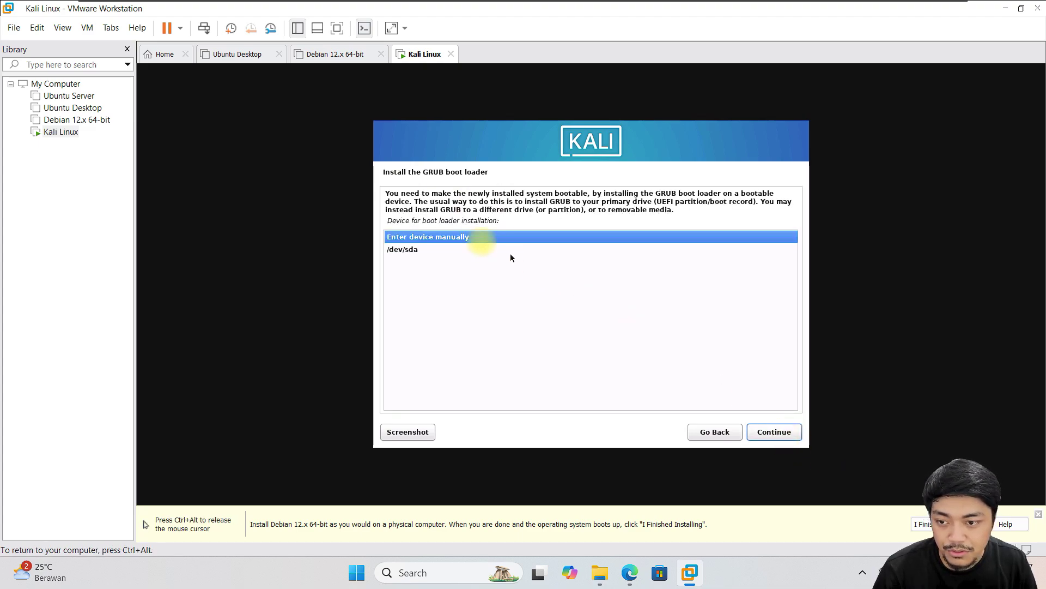
{"action": "left_click", "coordinate": [439, 252]}
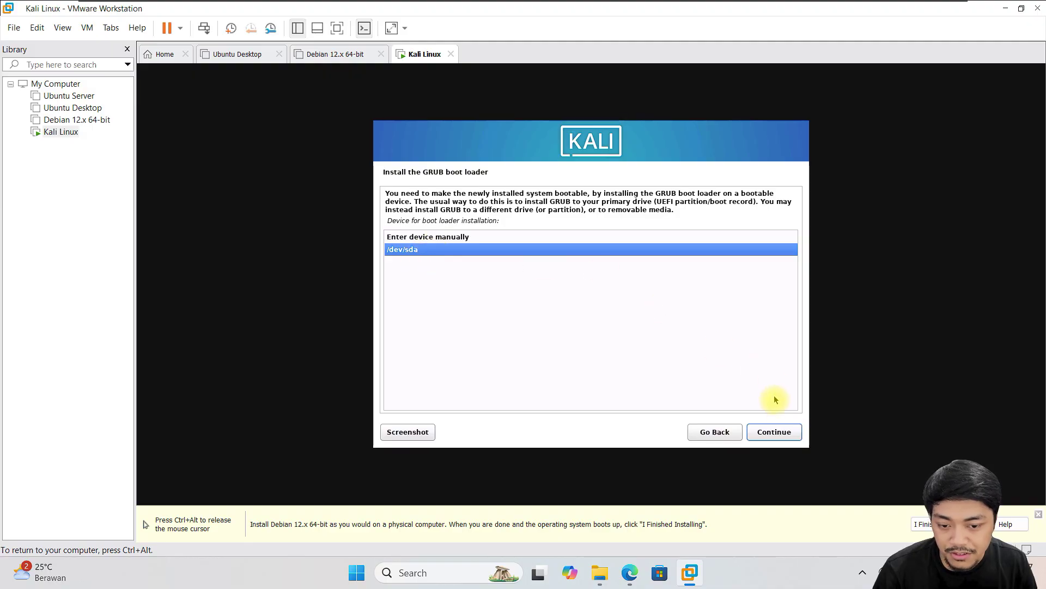
{"action": "left_click", "coordinate": [781, 431]}
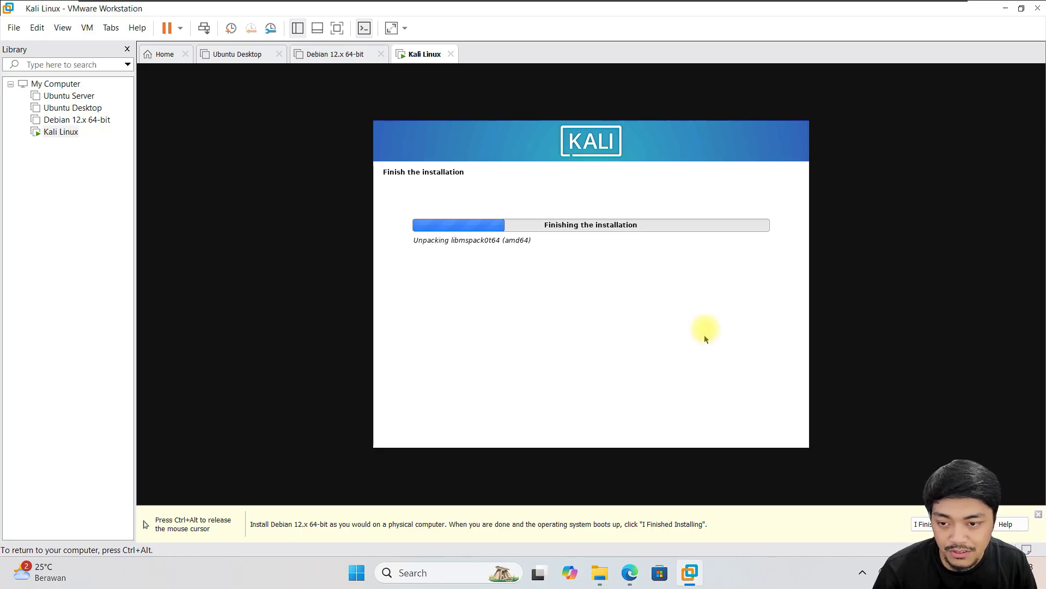
- Continue past Installation complete so the VM reboots into installed Kali
{"action": "left_click", "coordinate": [840, 235]}
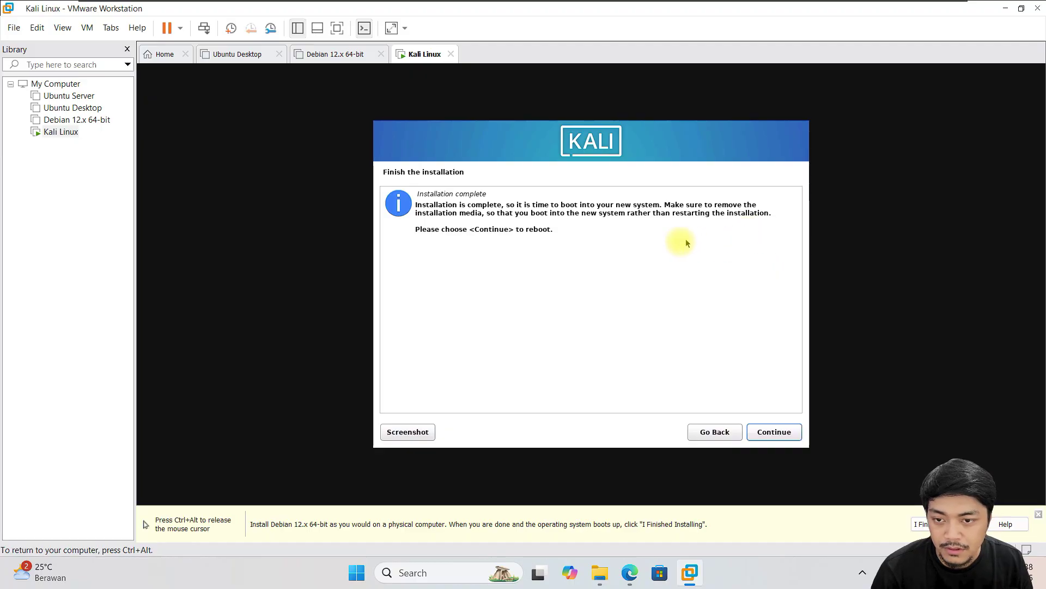
{"action": "left_click", "coordinate": [774, 432]}
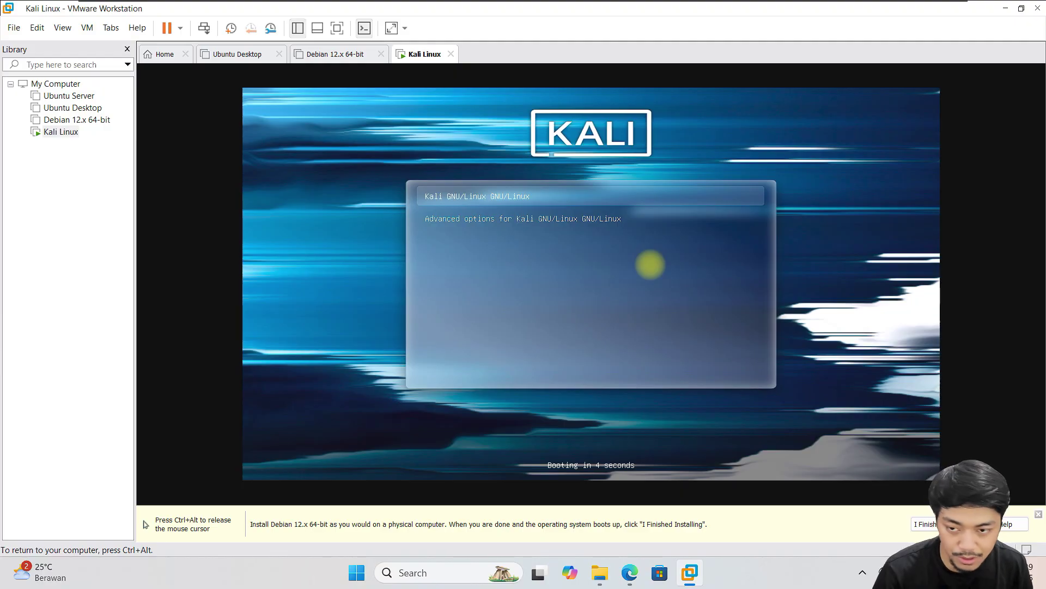
- Boot the Kali GNU/Linux GRUB entry and log in as the new user
{"action": "key", "text": "Down"}
{"action": "key", "text": "Up"}
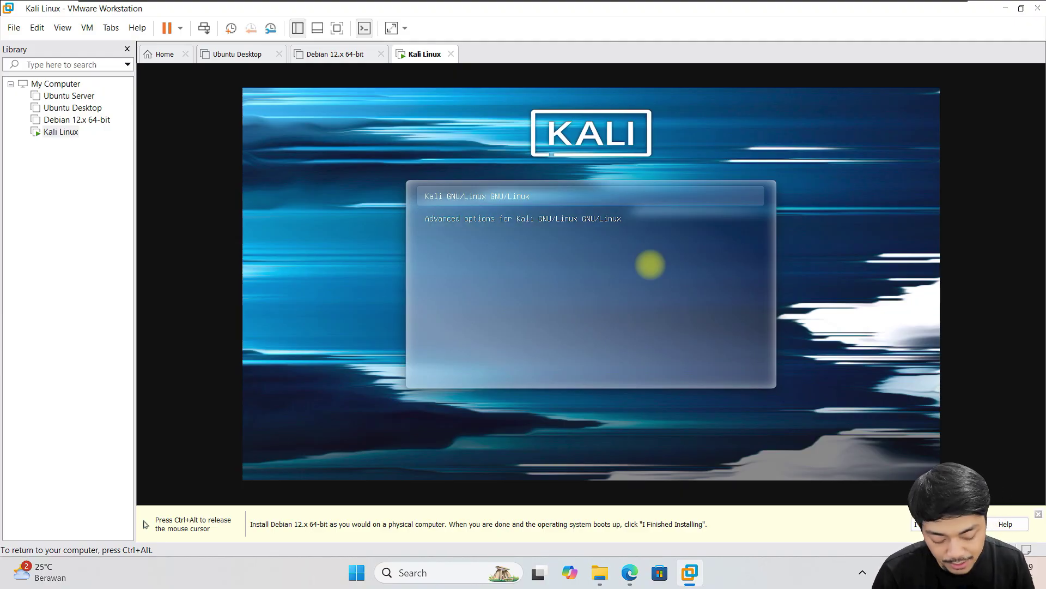
{"action": "key", "text": "Return"}
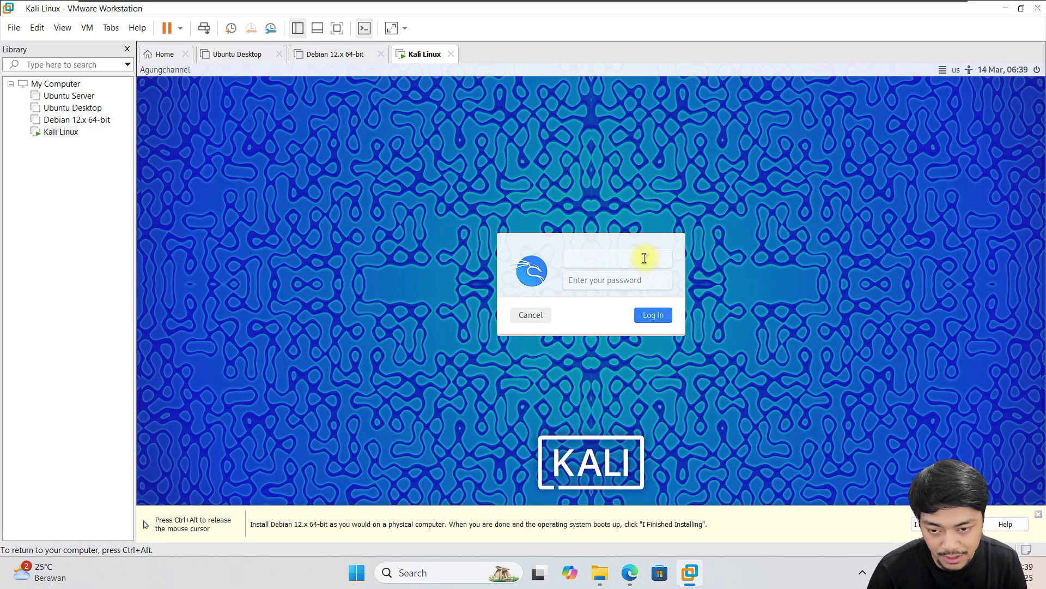
{"action": "key", "text": "Tab"}
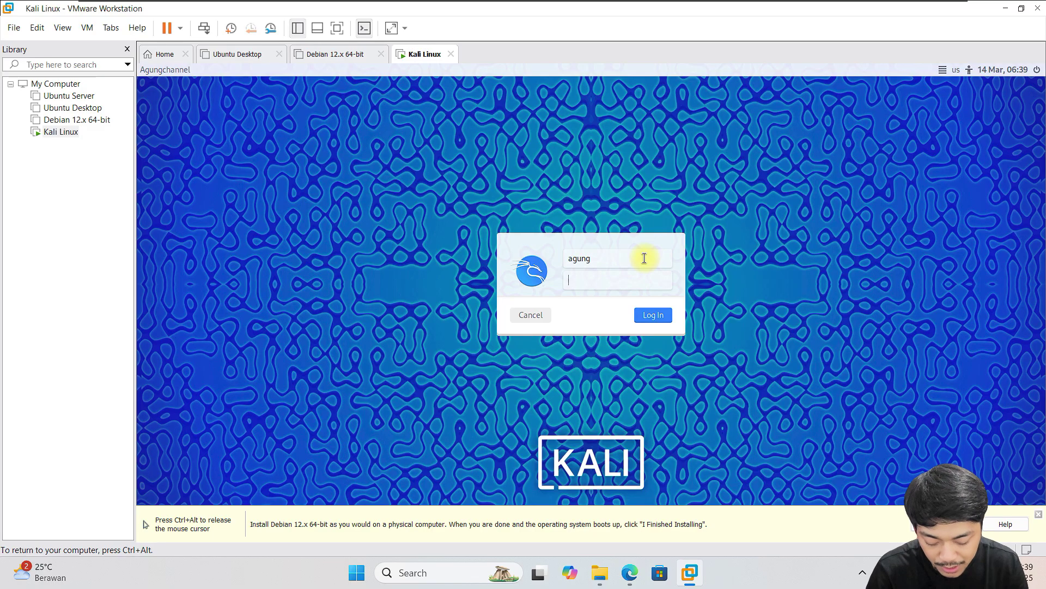
{"action": "key", "text": "Return"}
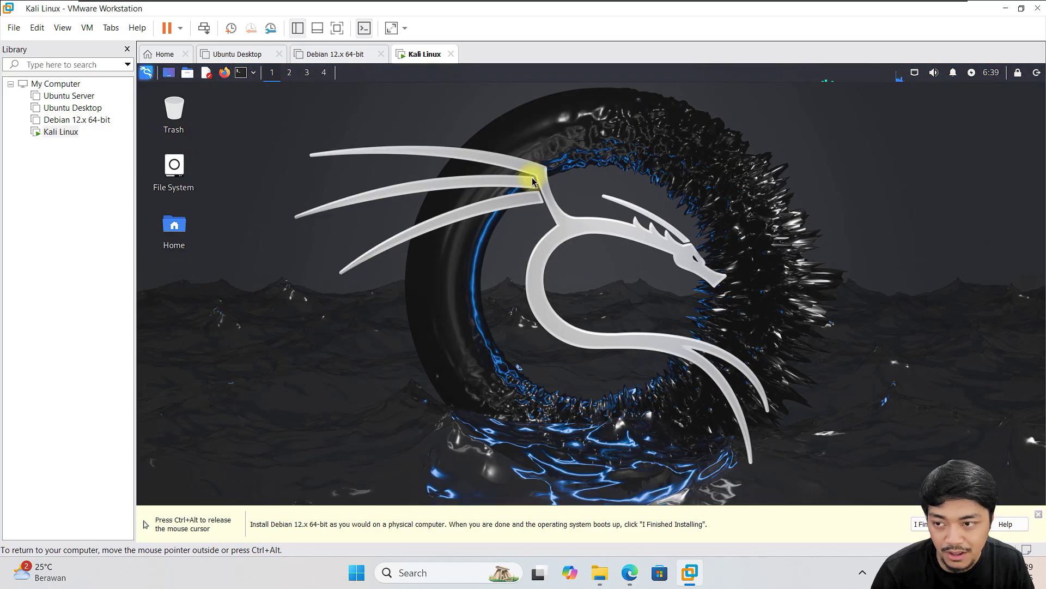
{"action": "left_click", "coordinate": [148, 73]}
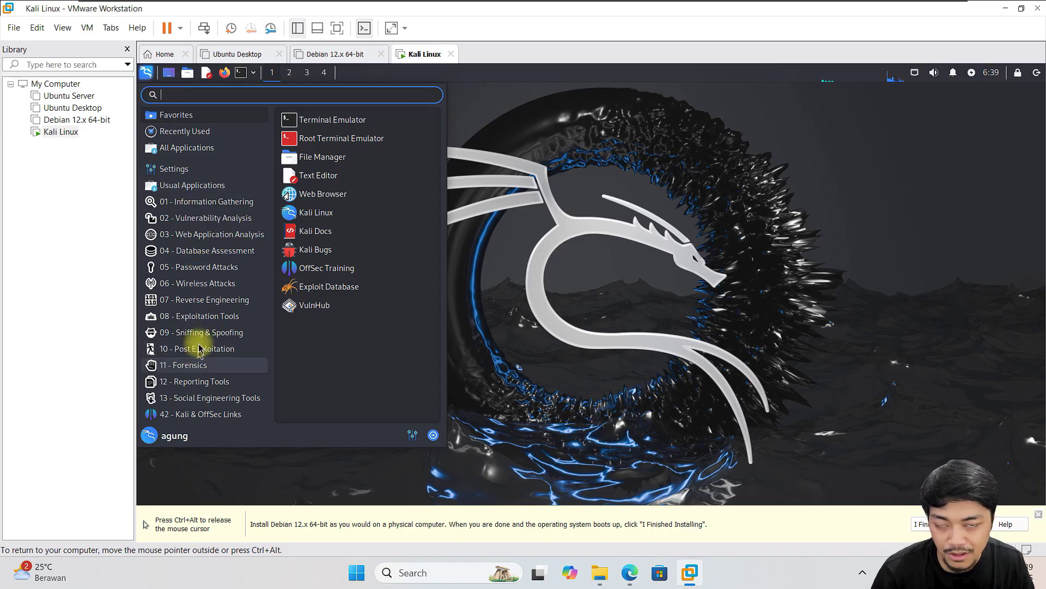
{"action": "left_click", "coordinate": [212, 218]}
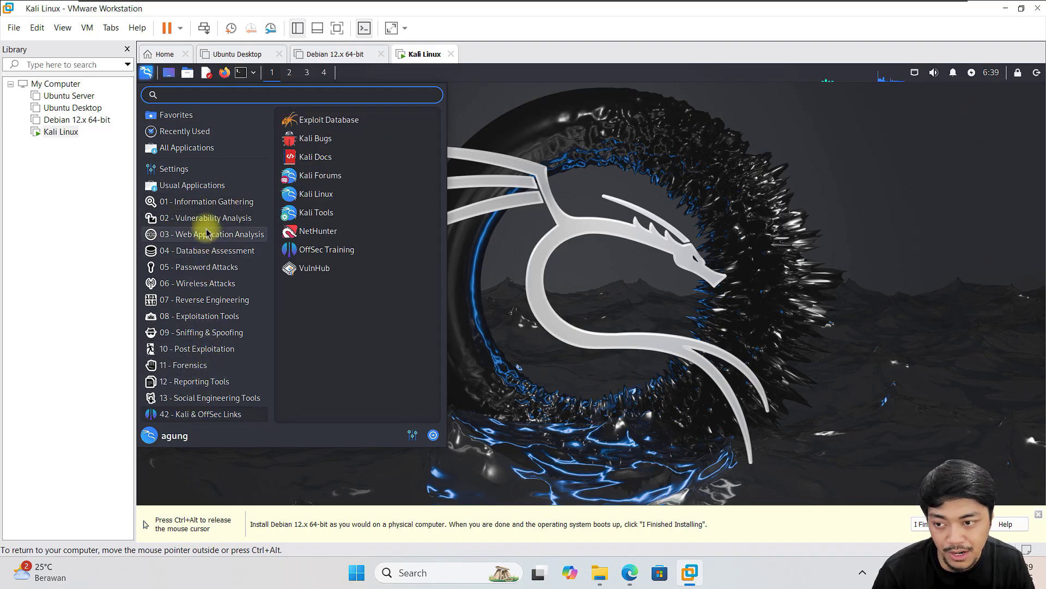
{"action": "left_click", "coordinate": [611, 179]}
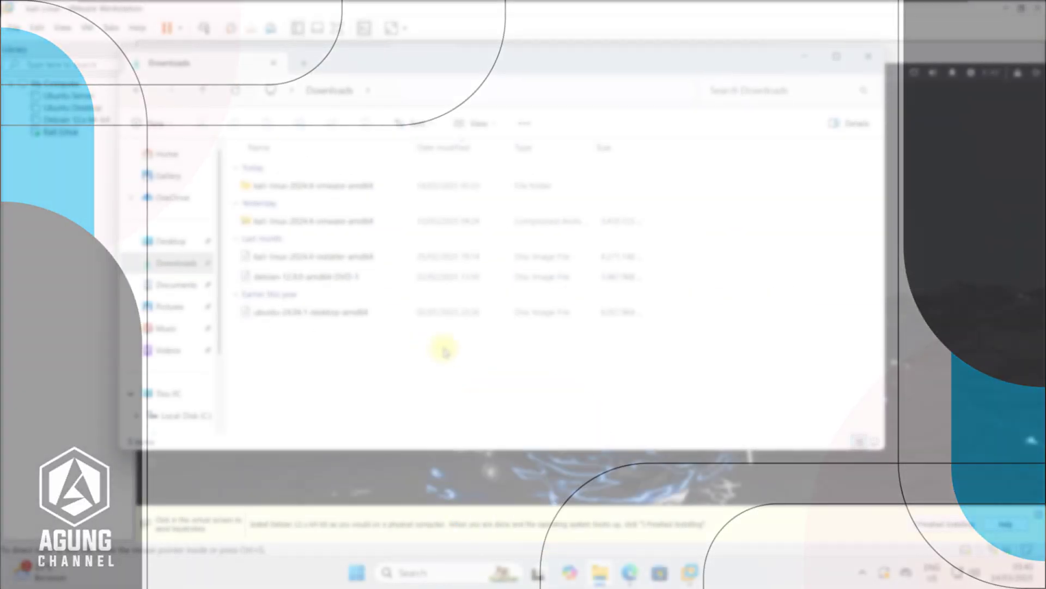
- Open kali-linux-2024.4-vmware-amd64 and its .vmwarevm subfolder to view the VM files, then return to VMware
{"action": "left_click", "coordinate": [362, 221]}
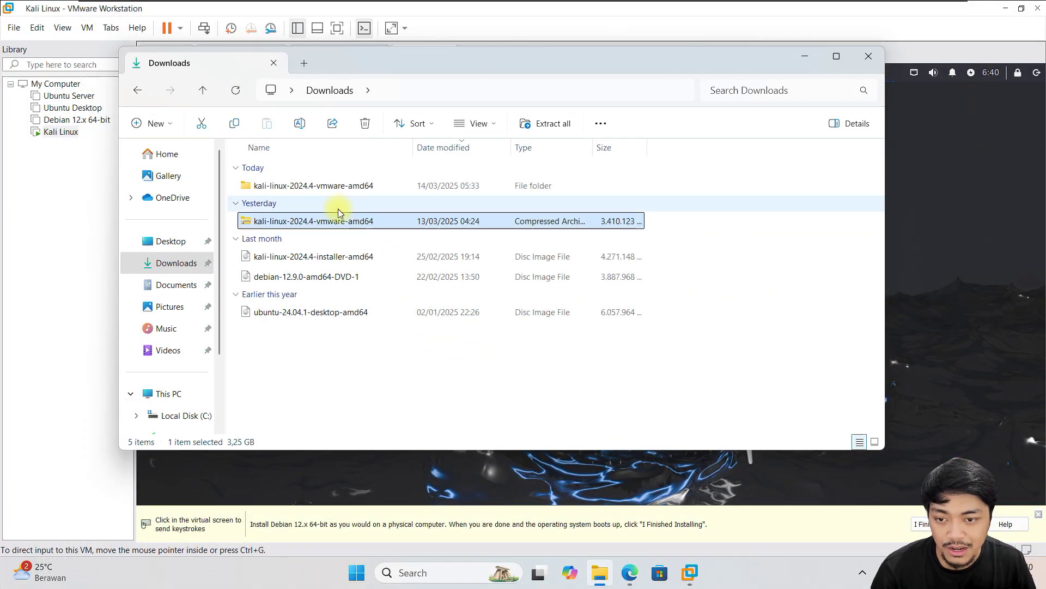
{"action": "left_click", "coordinate": [351, 188]}
{"action": "left_click", "coordinate": [362, 220]}
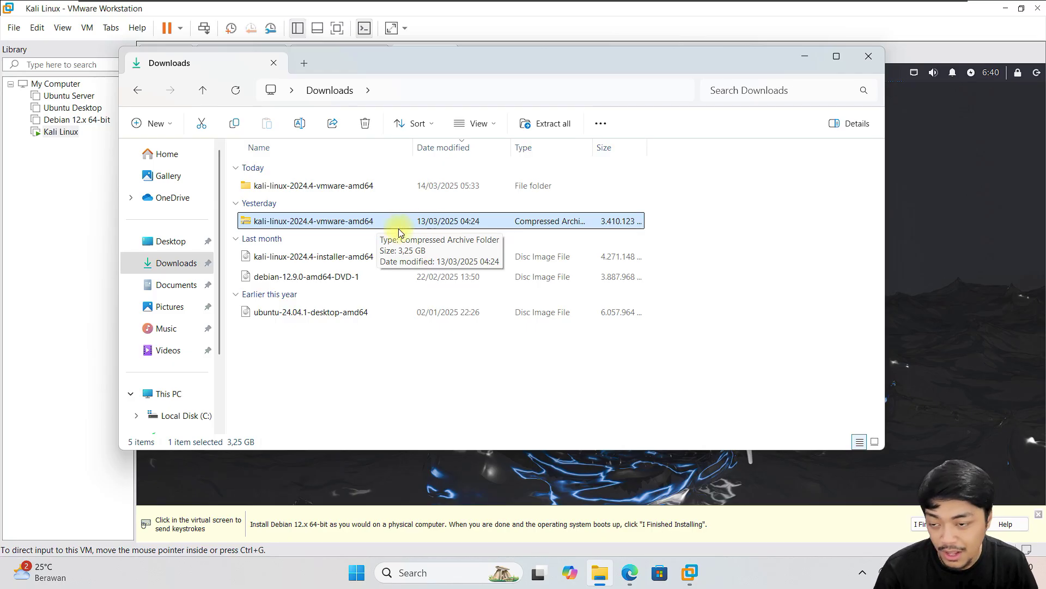
{"action": "double_click", "coordinate": [362, 187]}
{"action": "left_click", "coordinate": [359, 187]}
{"action": "double_click", "coordinate": [358, 187]}
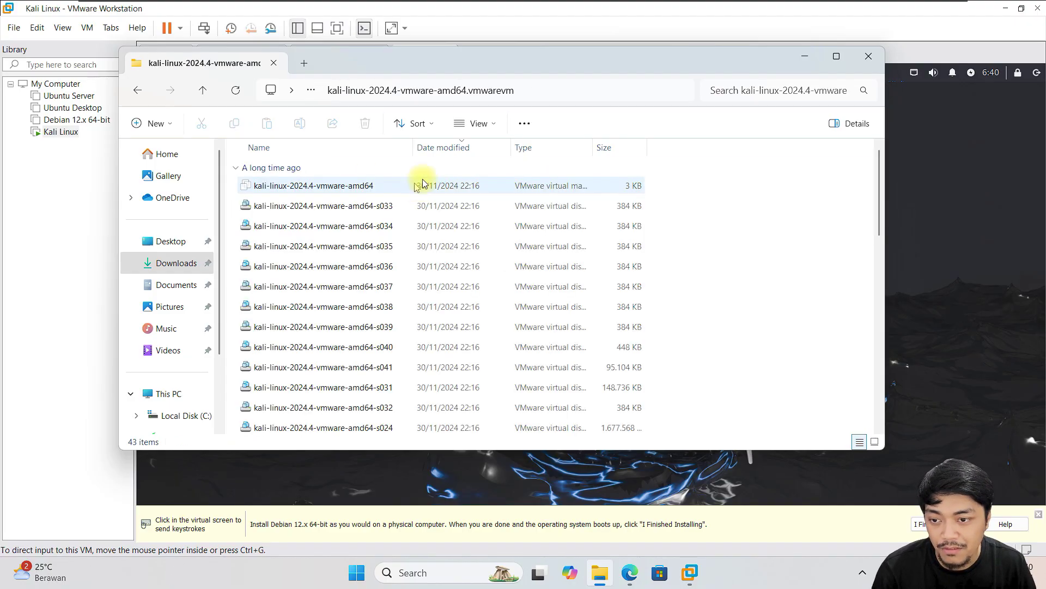
{"action": "scroll", "coordinate": [789, 229], "scroll_direction": "down", "scroll_amount": 5}
{"action": "scroll", "coordinate": [796, 245], "scroll_direction": "up", "scroll_amount": 3}
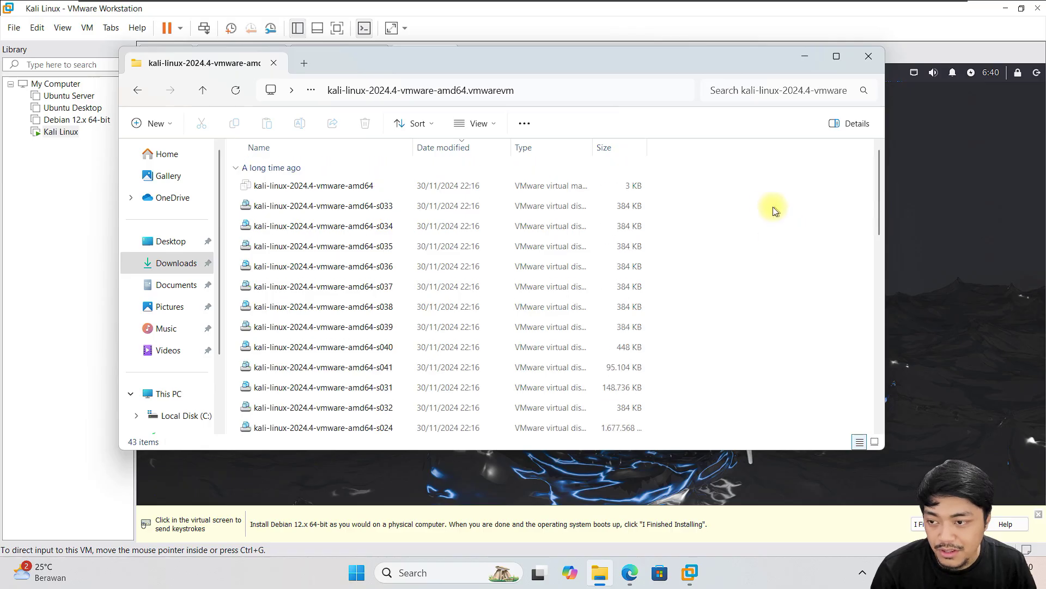
{"action": "left_click", "coordinate": [572, 12]}
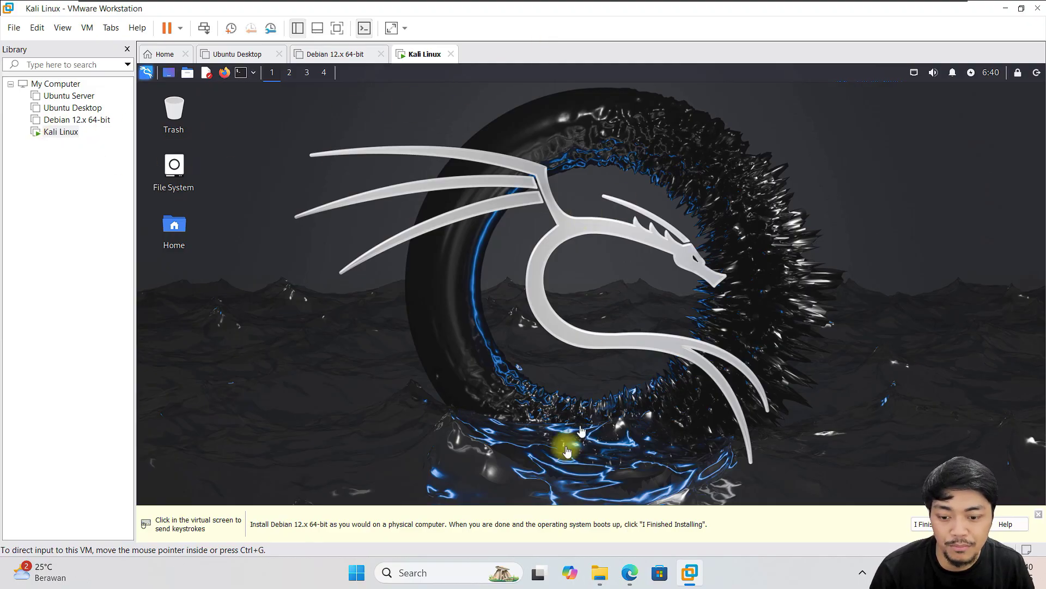
- Minimize File Explorer and shut down the installed Kali VM from its power menu
{"action": "left_click", "coordinate": [600, 575]}
{"action": "left_click", "coordinate": [599, 575]}
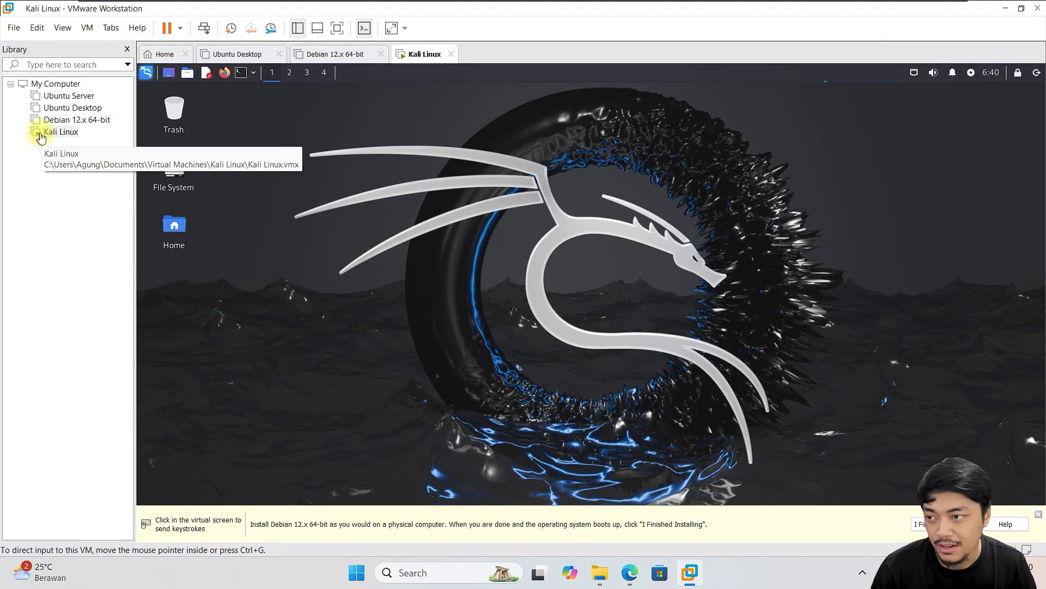
{"action": "left_click", "coordinate": [14, 27]}
{"action": "left_click", "coordinate": [150, 218]}
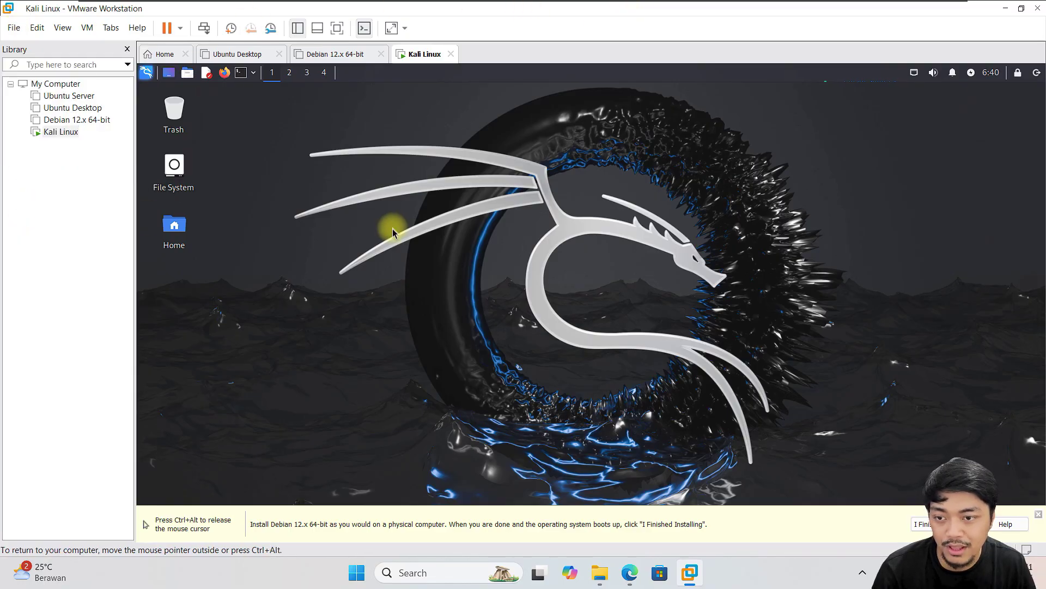
{"action": "left_click", "coordinate": [1036, 72]}
{"action": "left_click", "coordinate": [674, 240]}
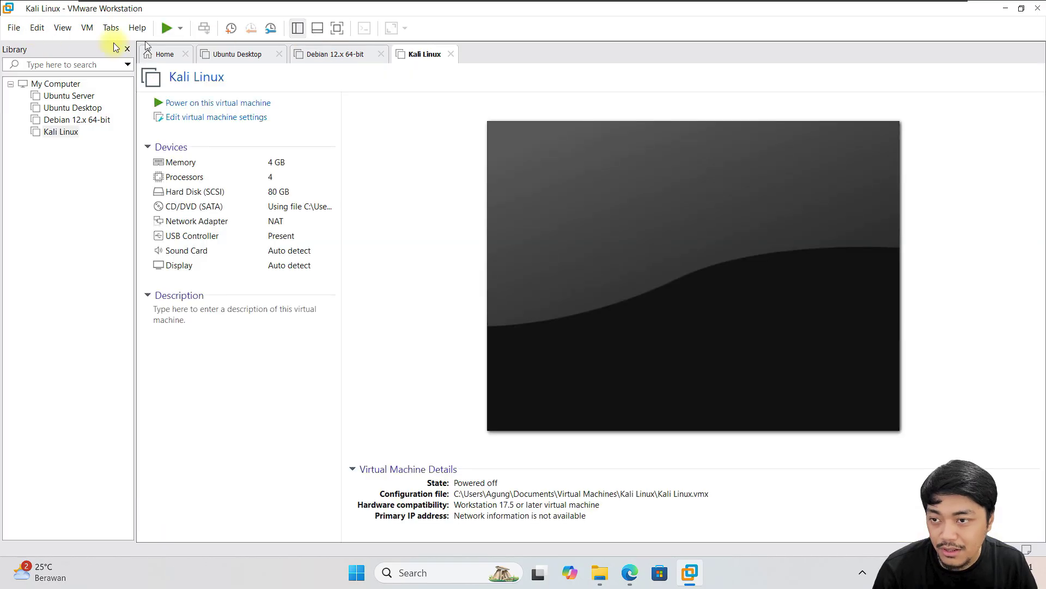
{"action": "left_click", "coordinate": [18, 28]}
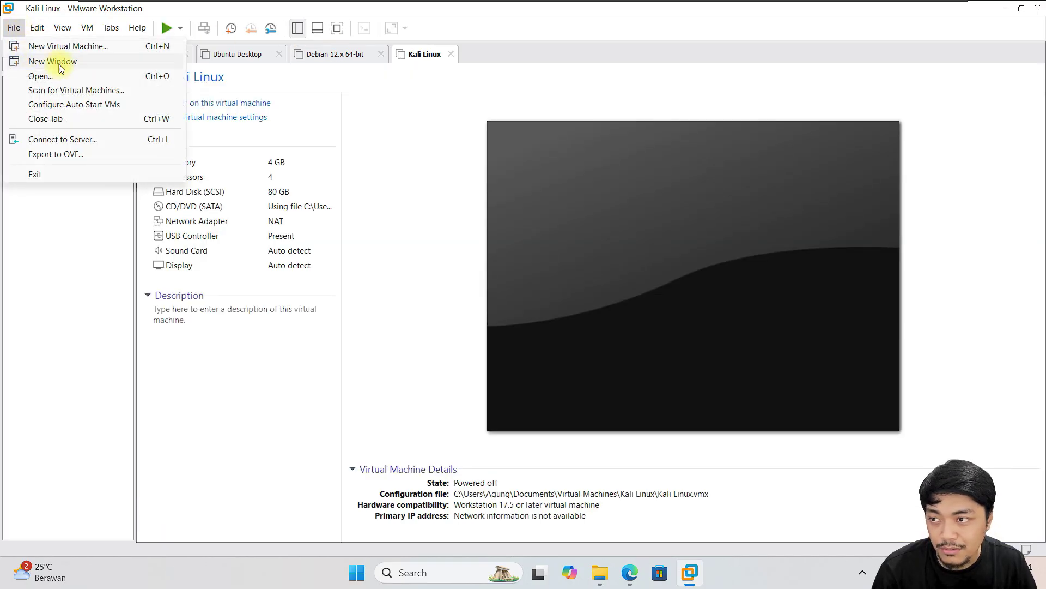
- Open the kali-linux-2024.4-vmware-amd64 .vmx file from Downloads into the VMware library
{"action": "left_click", "coordinate": [69, 75]}
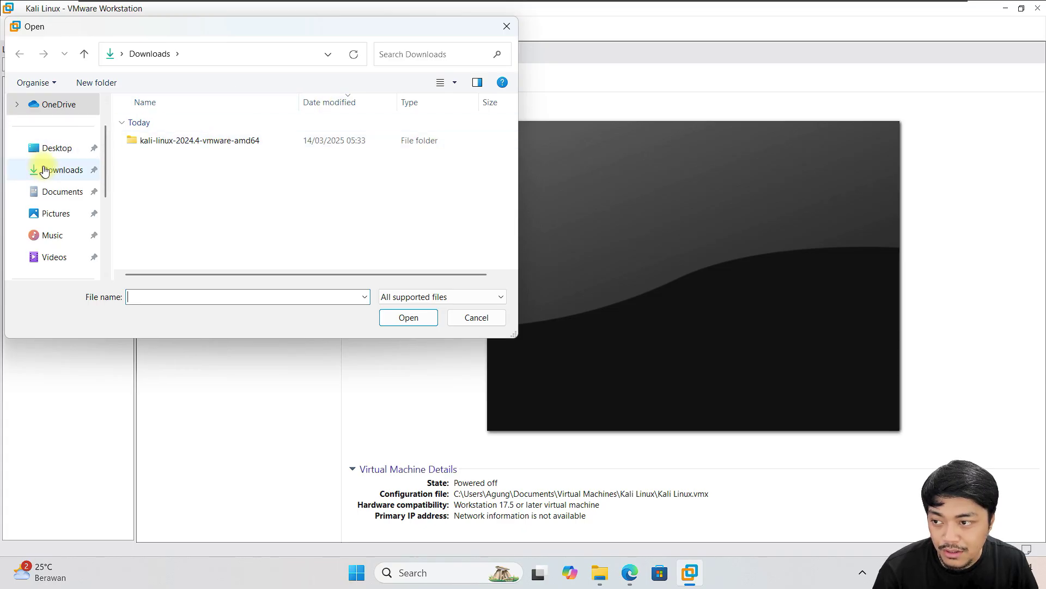
{"action": "double_click", "coordinate": [241, 138]}
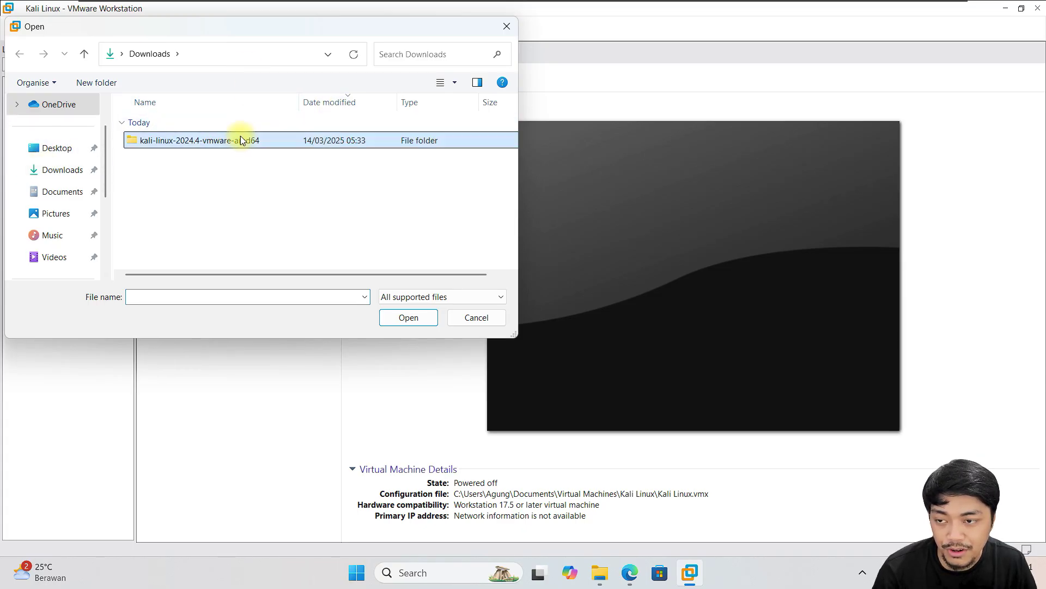
{"action": "double_click", "coordinate": [240, 137]}
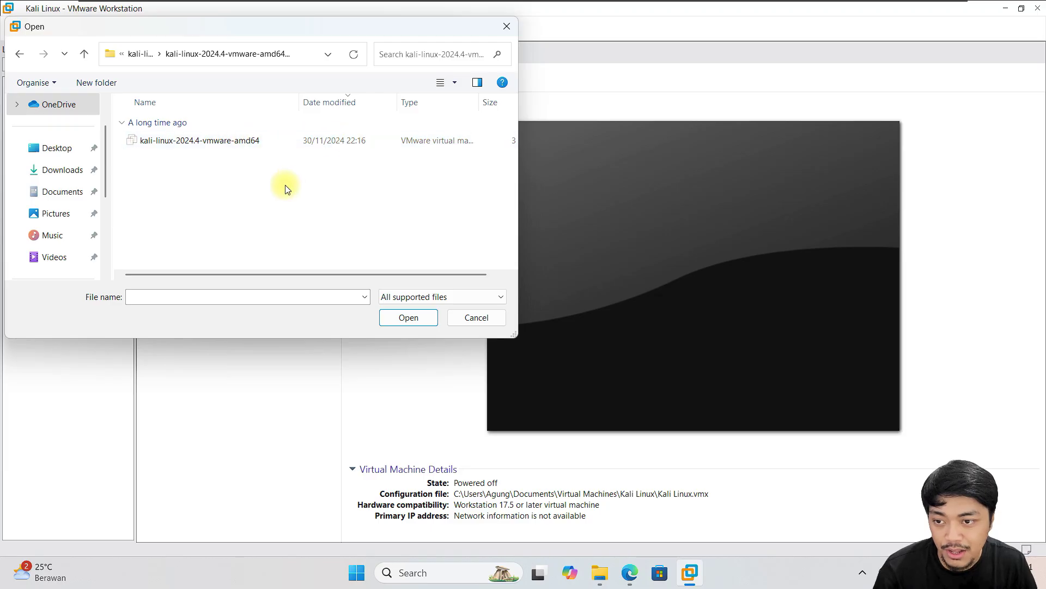
{"action": "left_click", "coordinate": [218, 142]}
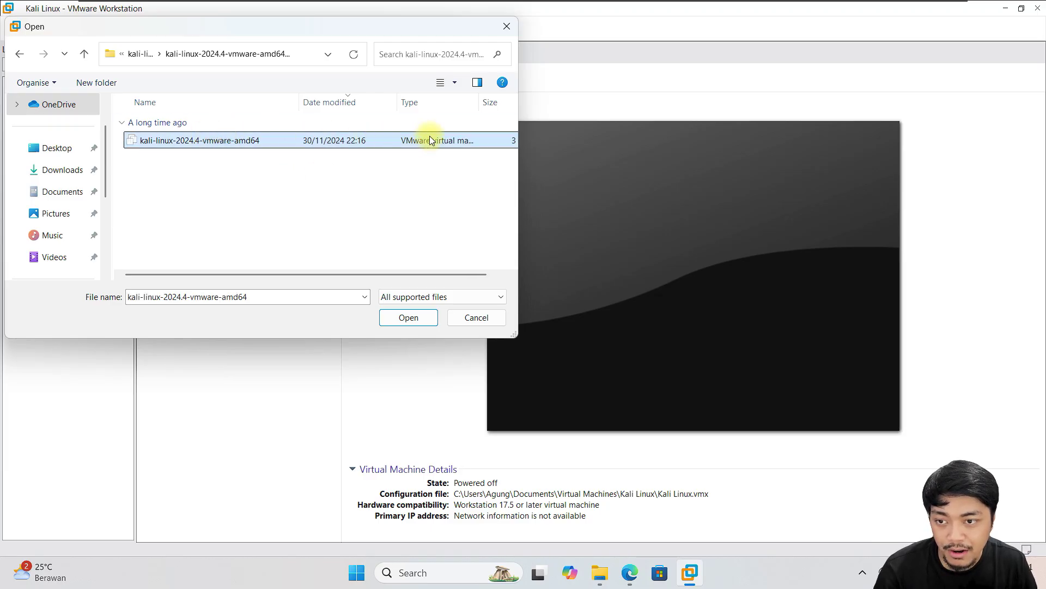
{"action": "left_click", "coordinate": [416, 319]}
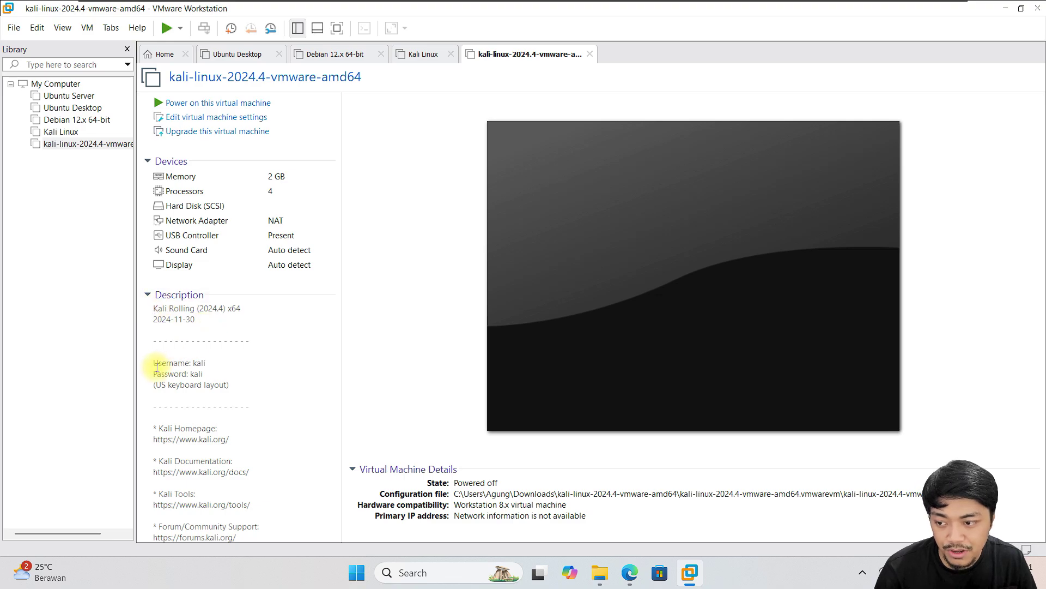
- Raise the imported Kali VM's memory to 4096 MB and power it on
{"action": "mouse_move", "coordinate": [153, 364]}
{"action": "left_mouse_down"}
{"action": "mouse_move", "coordinate": [222, 367]}
{"action": "mouse_move", "coordinate": [233, 390]}
{"action": "mouse_move", "coordinate": [154, 366]}
{"action": "left_mouse_up"}
{"action": "left_click", "coordinate": [218, 364]}
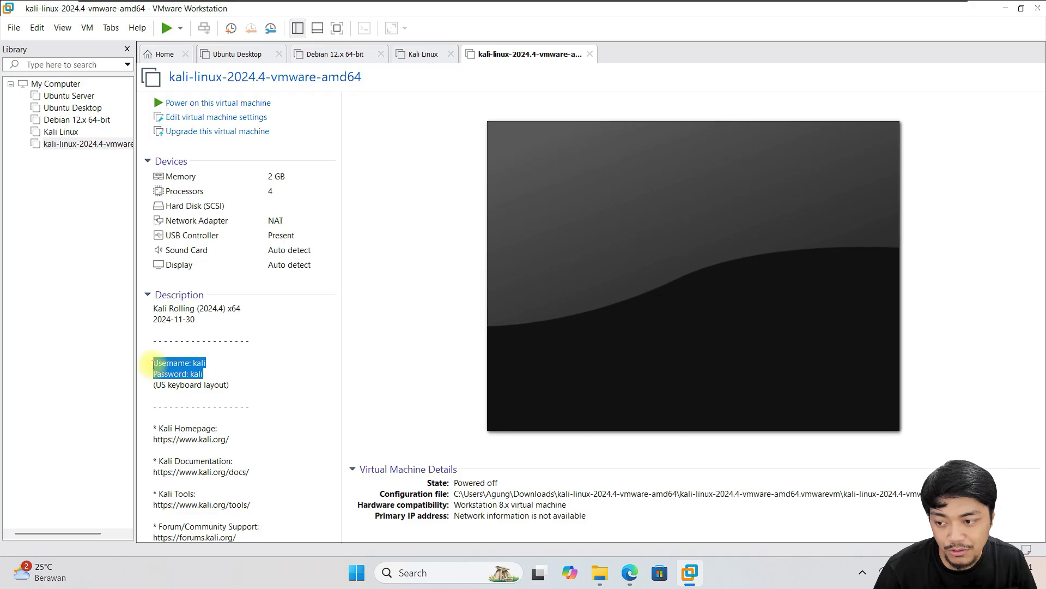
{"action": "left_click", "coordinate": [261, 353]}
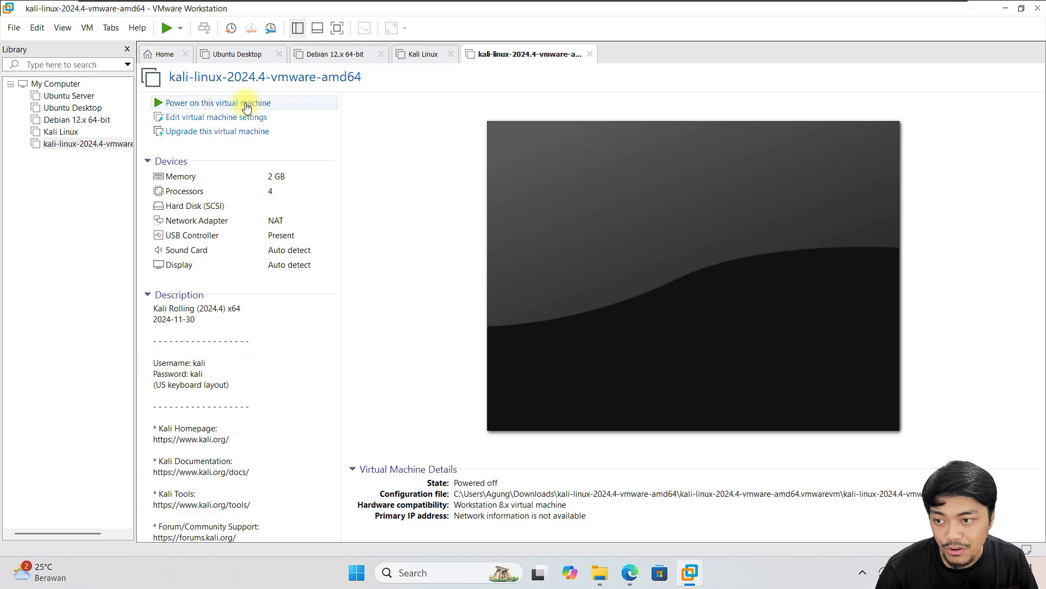
{"action": "left_click", "coordinate": [208, 124]}
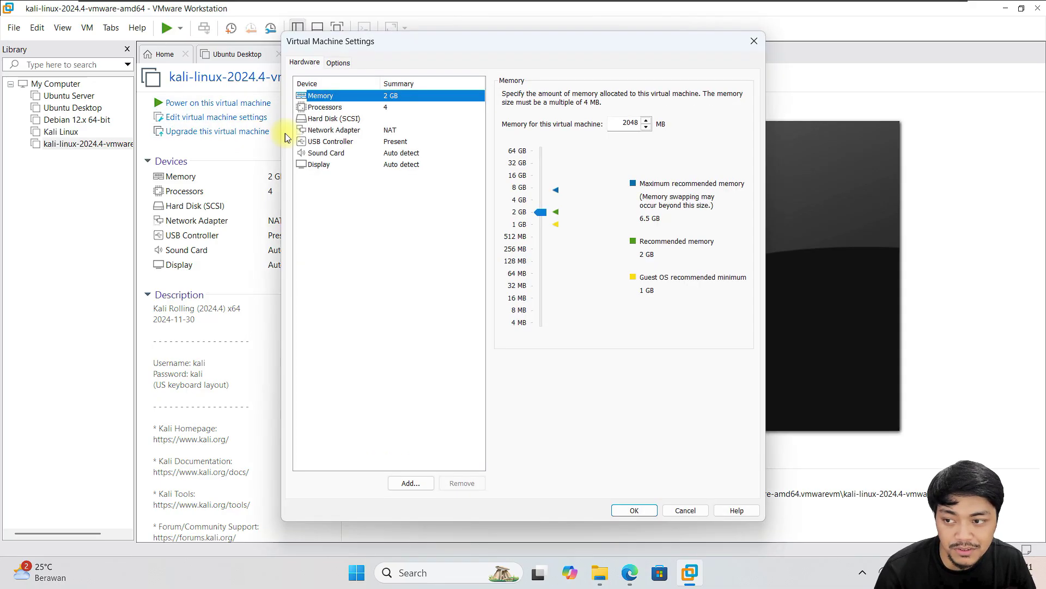
{"action": "left_click", "coordinate": [380, 108]}
{"action": "left_click", "coordinate": [415, 97]}
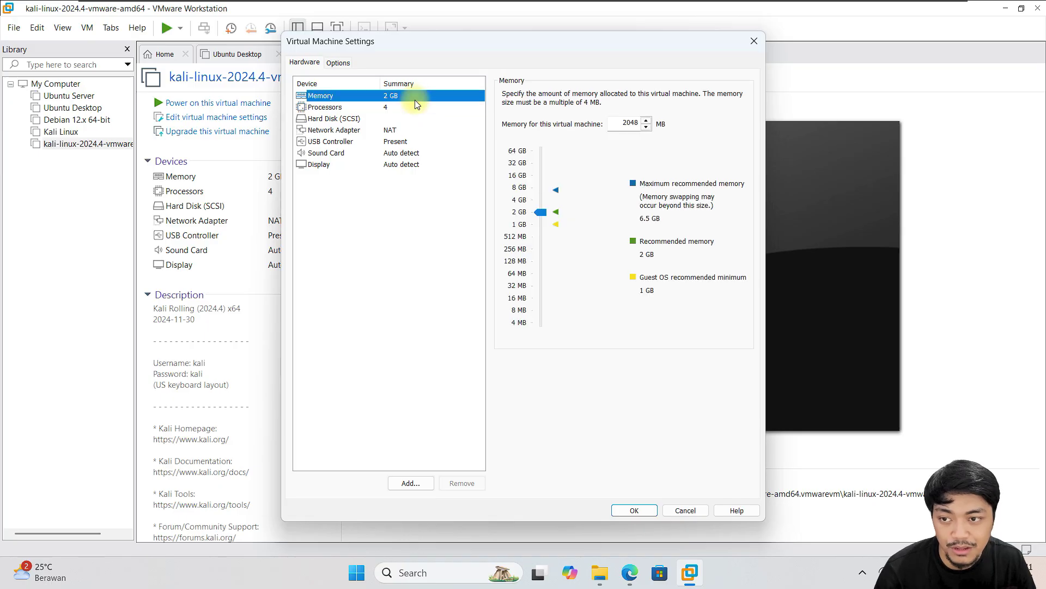
{"action": "left_click", "coordinate": [532, 201]}
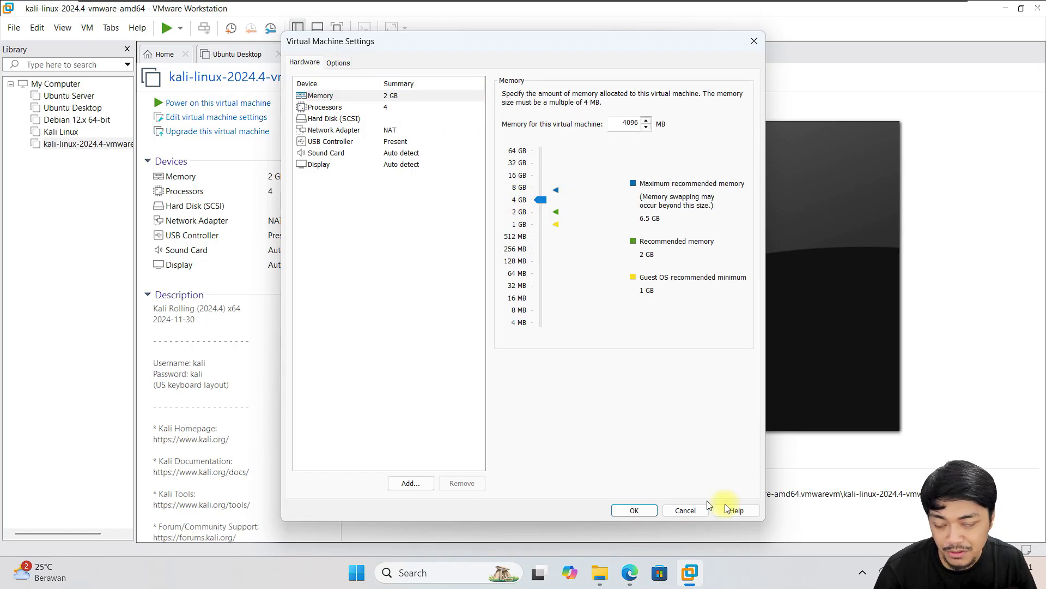
{"action": "left_click", "coordinate": [633, 510]}
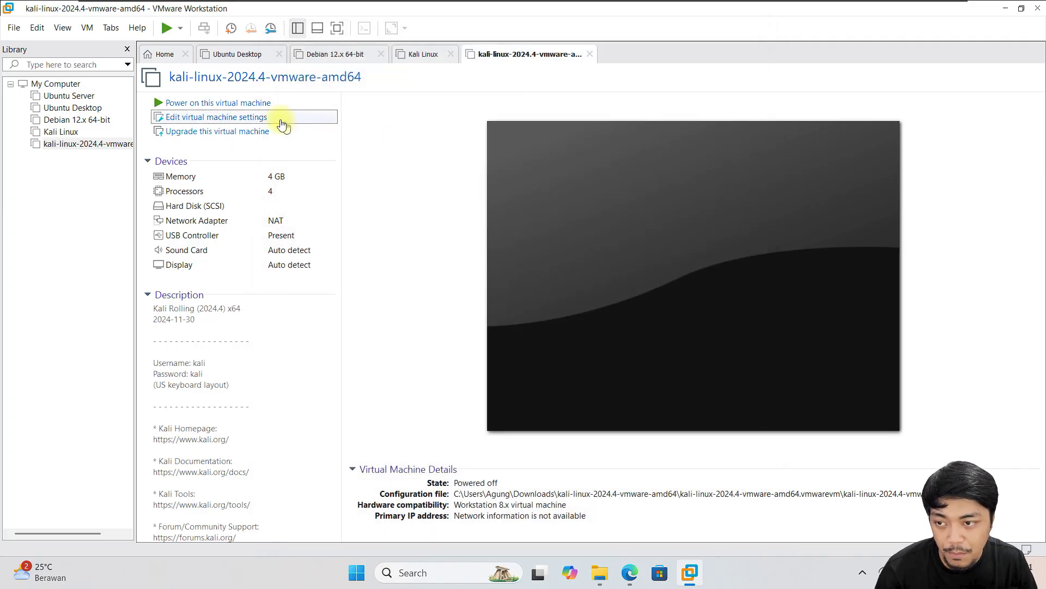
{"action": "left_click", "coordinate": [214, 104]}
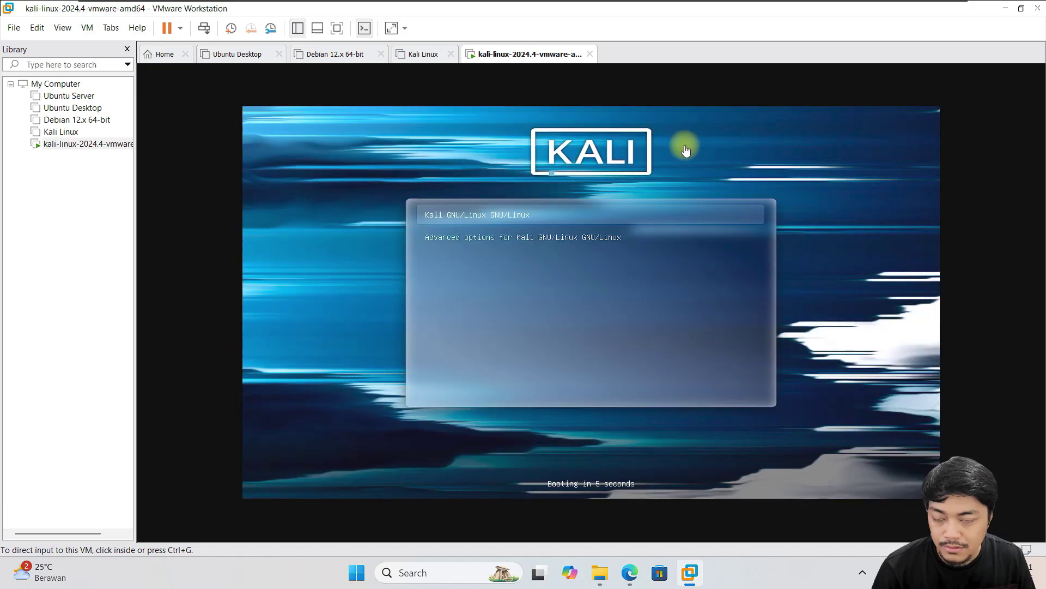
- Boot the default GRUB entry and sign in with the default credentials
{"action": "left_click", "coordinate": [702, 240]}
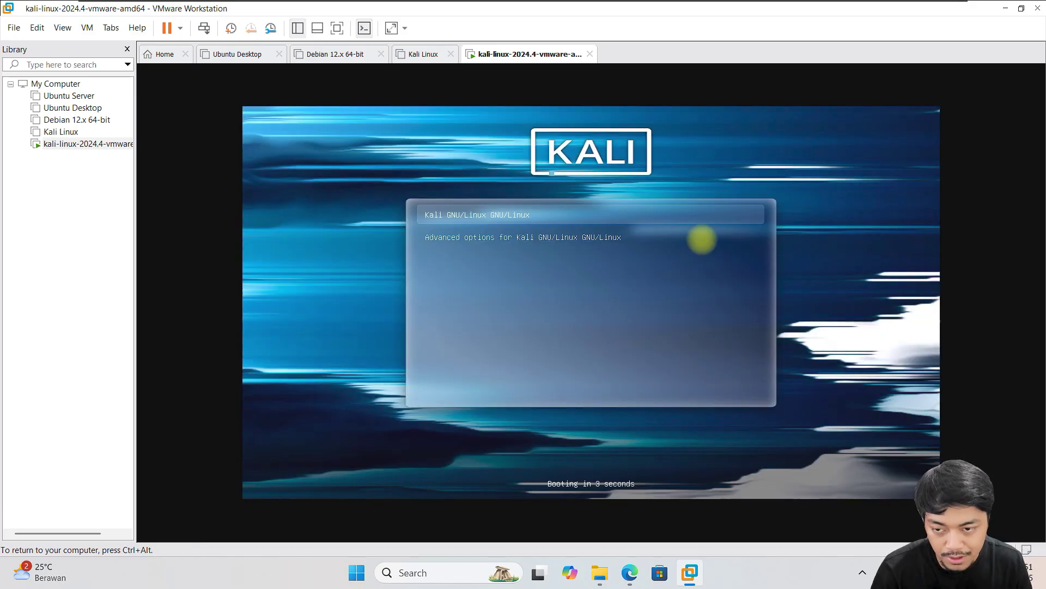
{"action": "key", "text": "Return"}
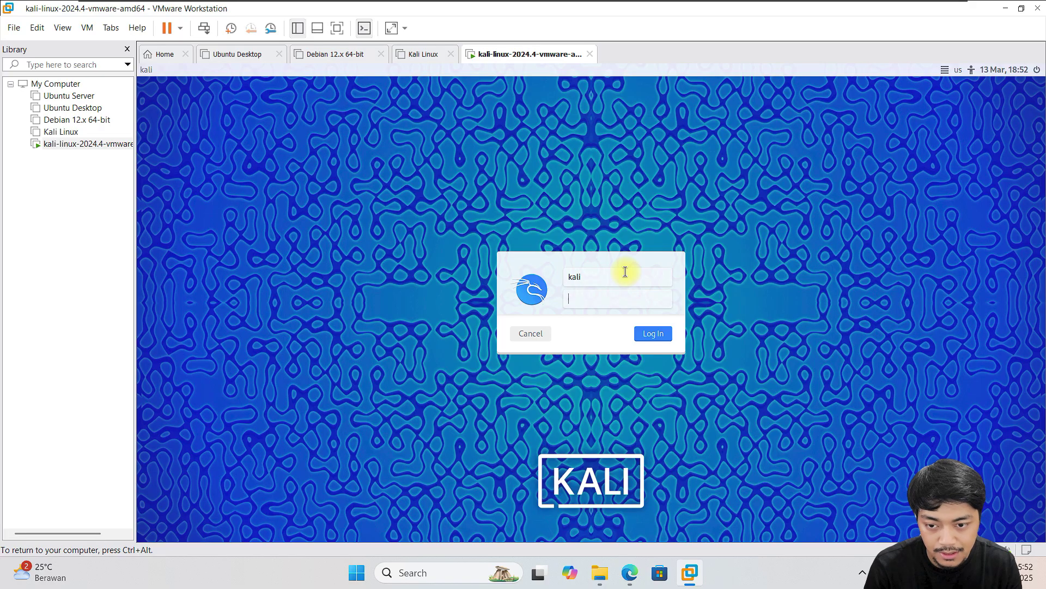
{"action": "key", "text": "Return"}
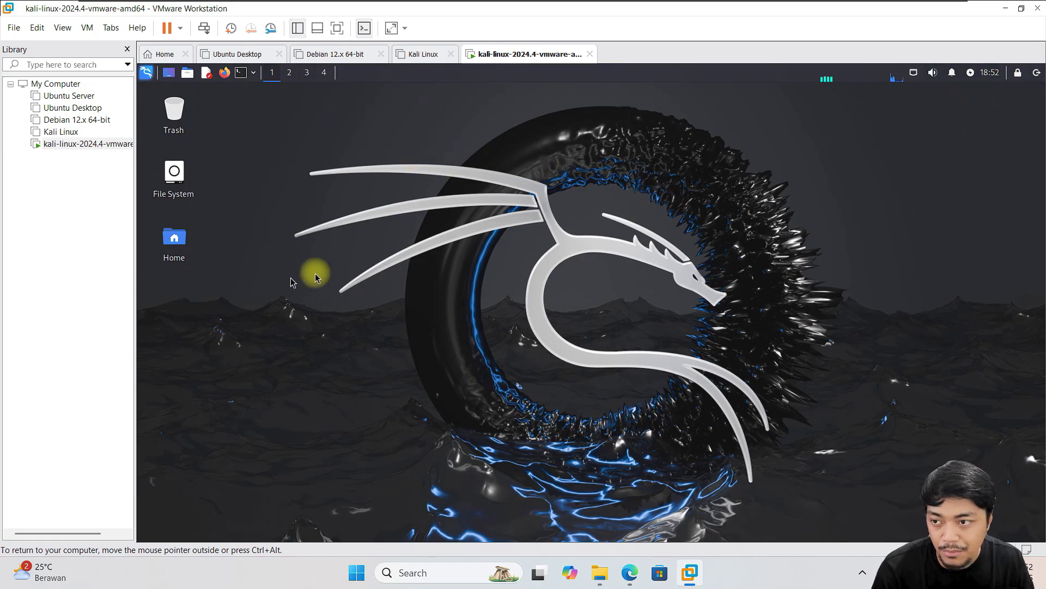
- Browse the Kali applications menu's Forensics category, then close the menu
{"action": "left_click", "coordinate": [147, 78]}
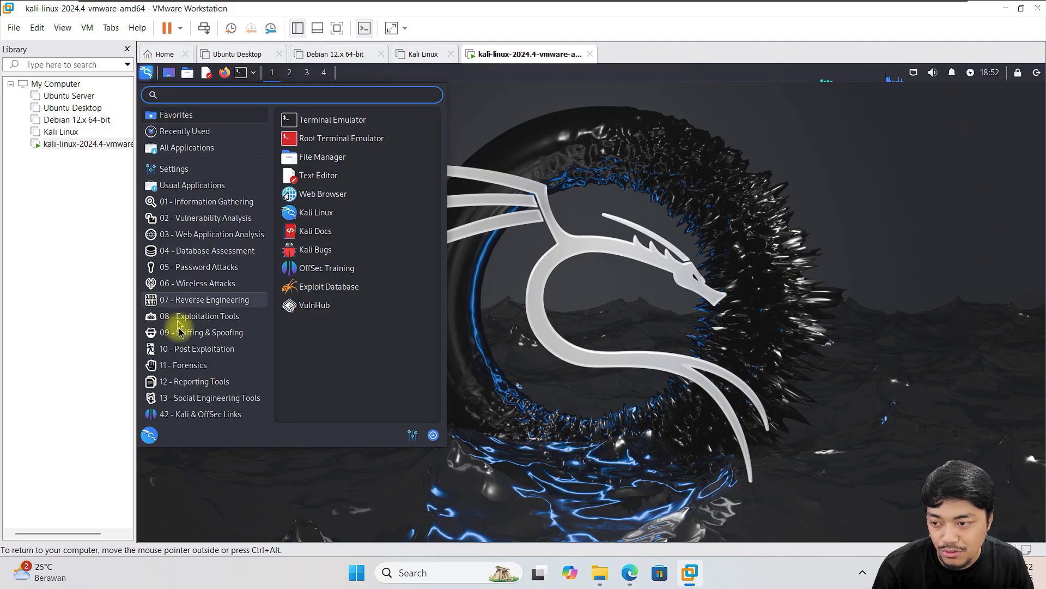
{"action": "left_click", "coordinate": [208, 366]}
{"action": "left_click", "coordinate": [603, 181]}
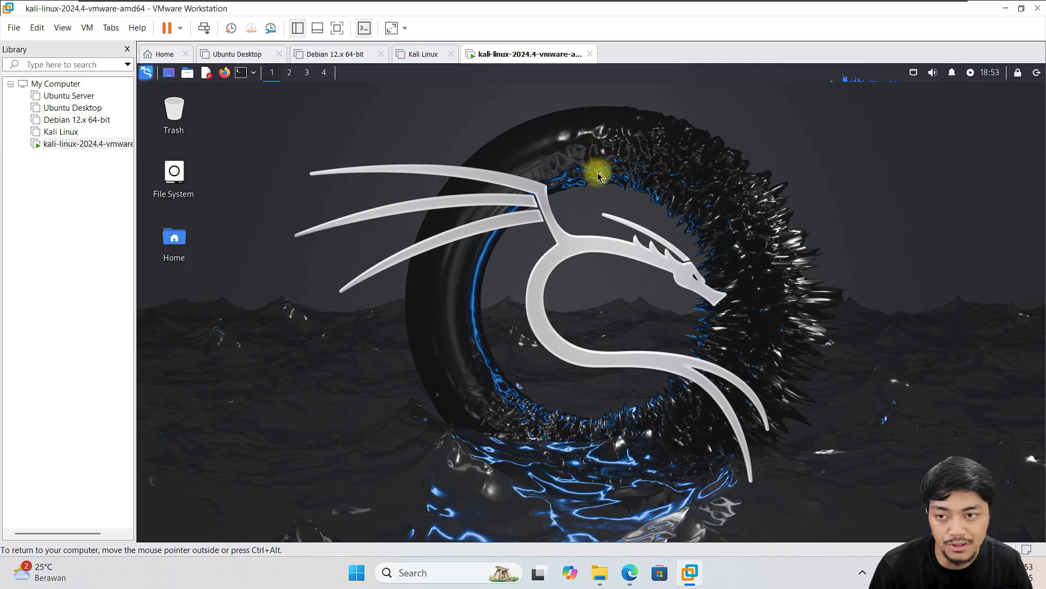
- Compare the powered-off Kali Linux VM with the running kali-linux-2024.4 VM, ending on its desktop
{"action": "left_click", "coordinate": [417, 61]}
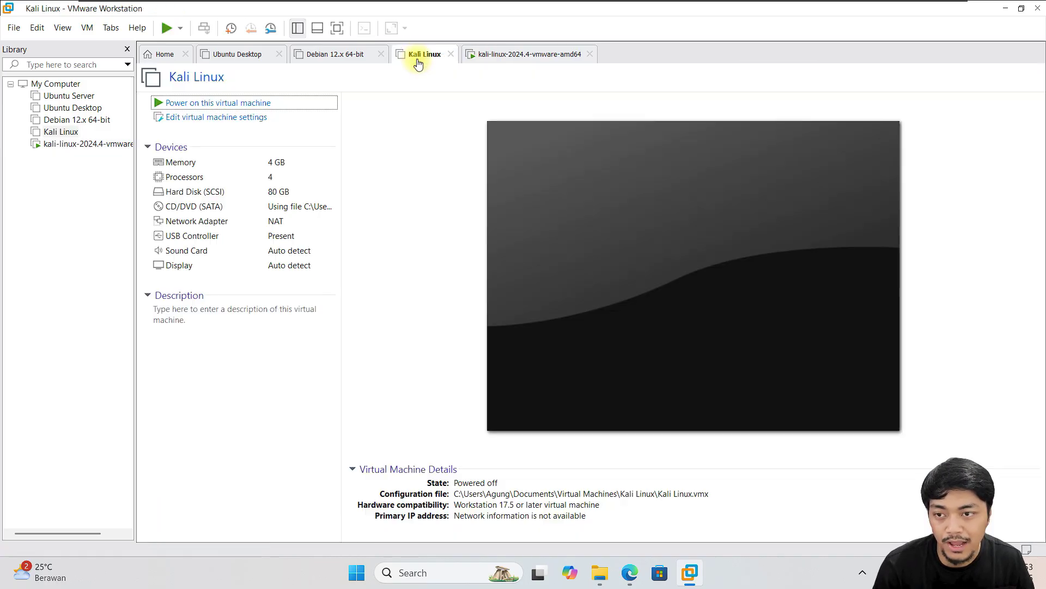
{"action": "left_click", "coordinate": [534, 56]}
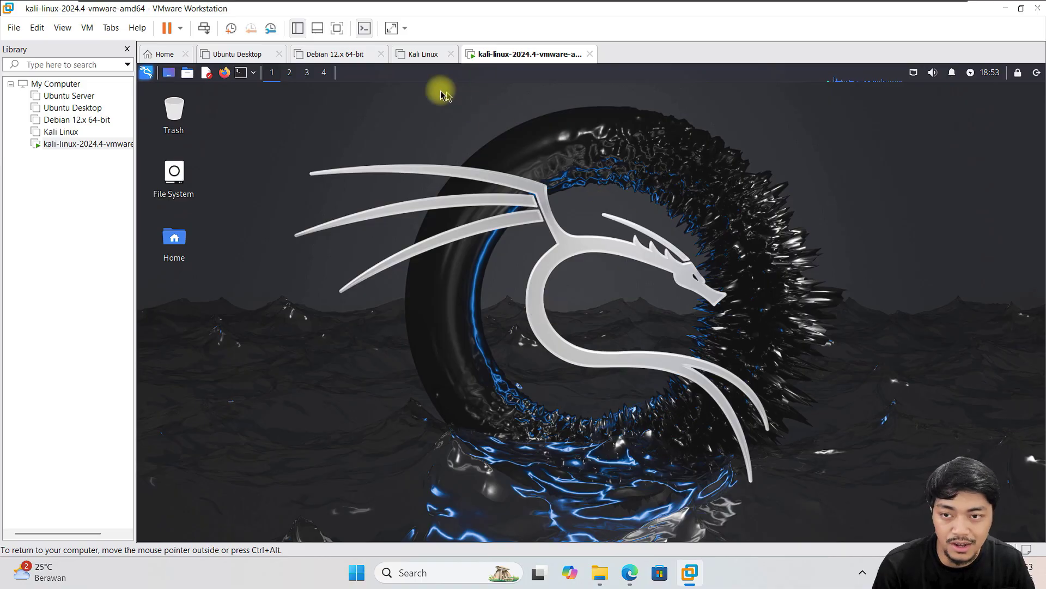
{"action": "left_click", "coordinate": [420, 54]}
{"action": "left_click", "coordinate": [528, 58]}
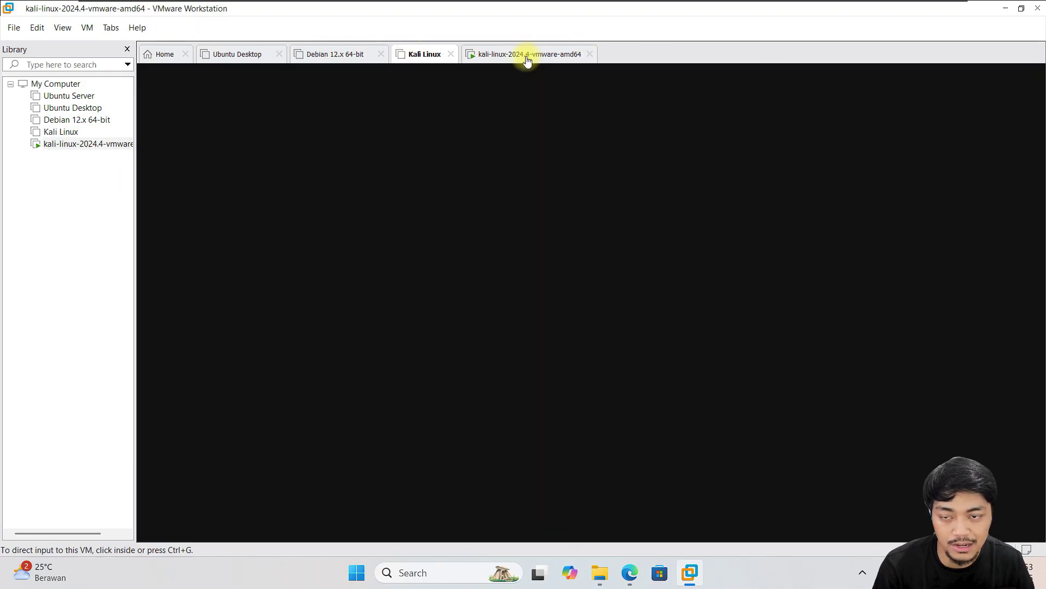
{"action": "left_click", "coordinate": [431, 59]}
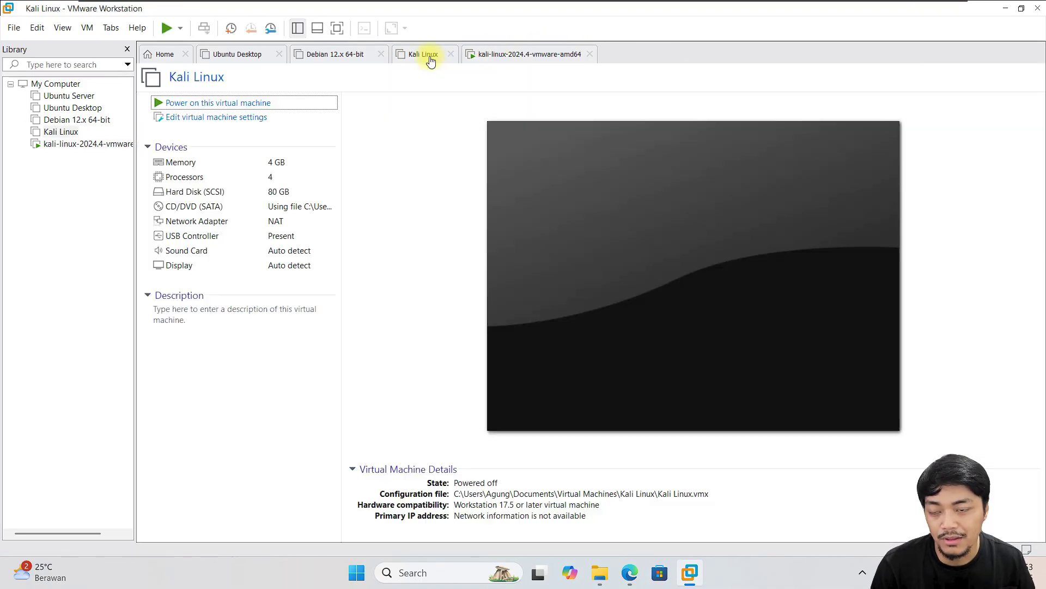
{"action": "left_click", "coordinate": [532, 54]}
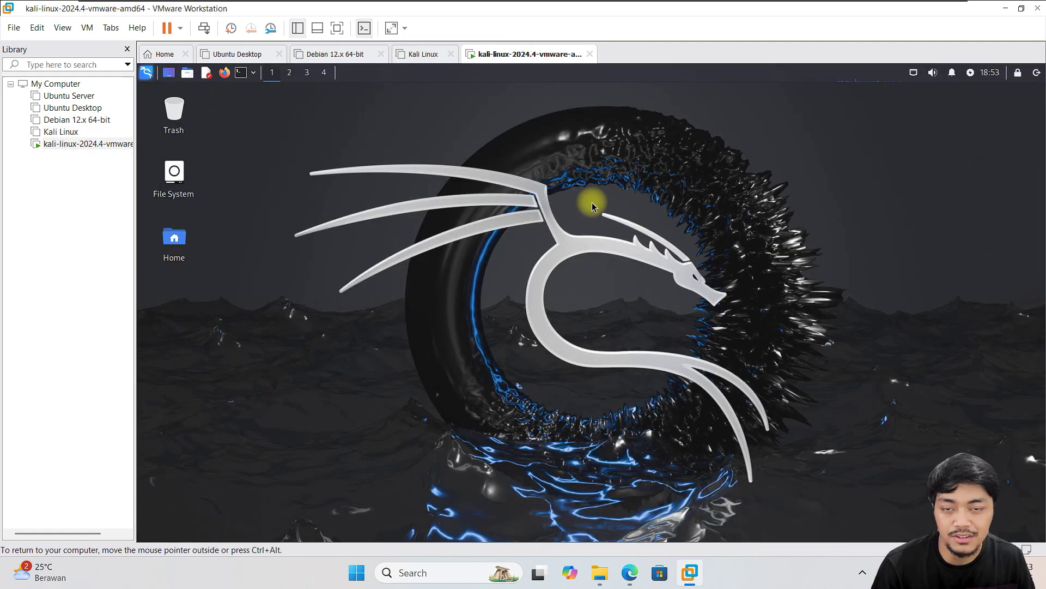
{"action": "left_click", "coordinate": [424, 54]}
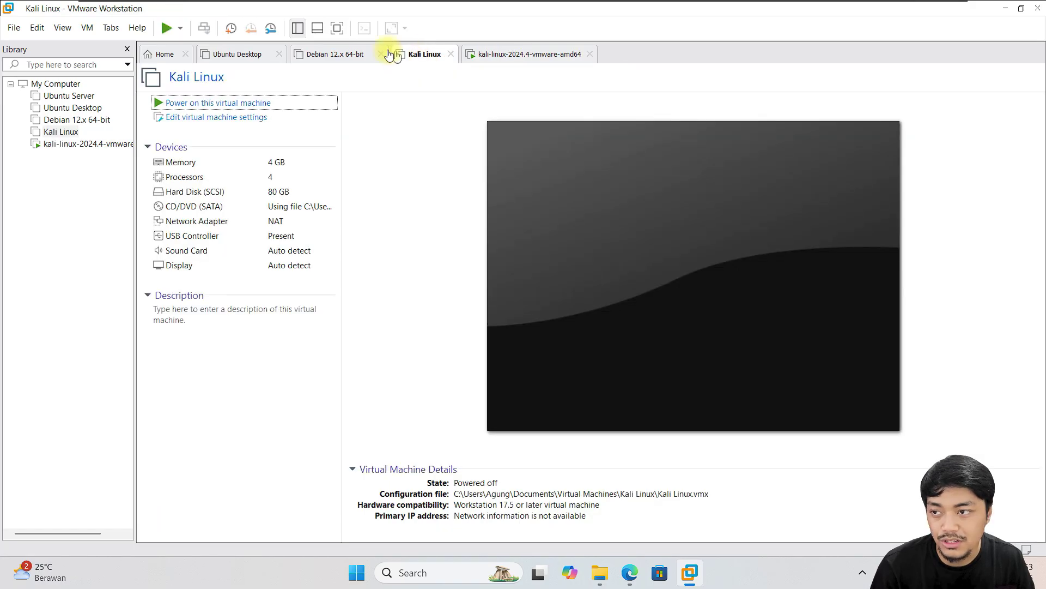
{"action": "left_click", "coordinate": [516, 54]}
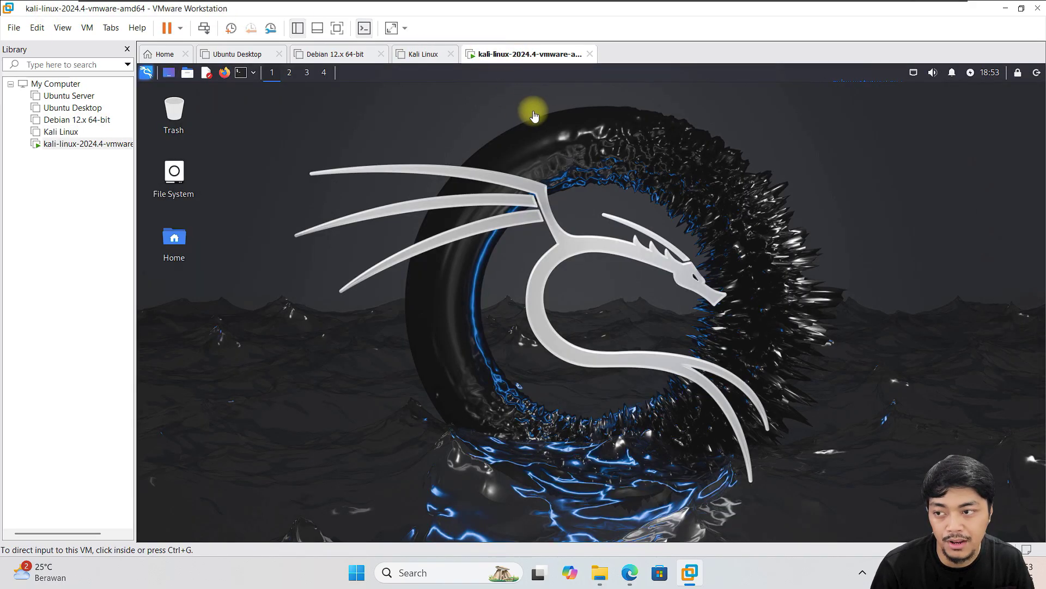